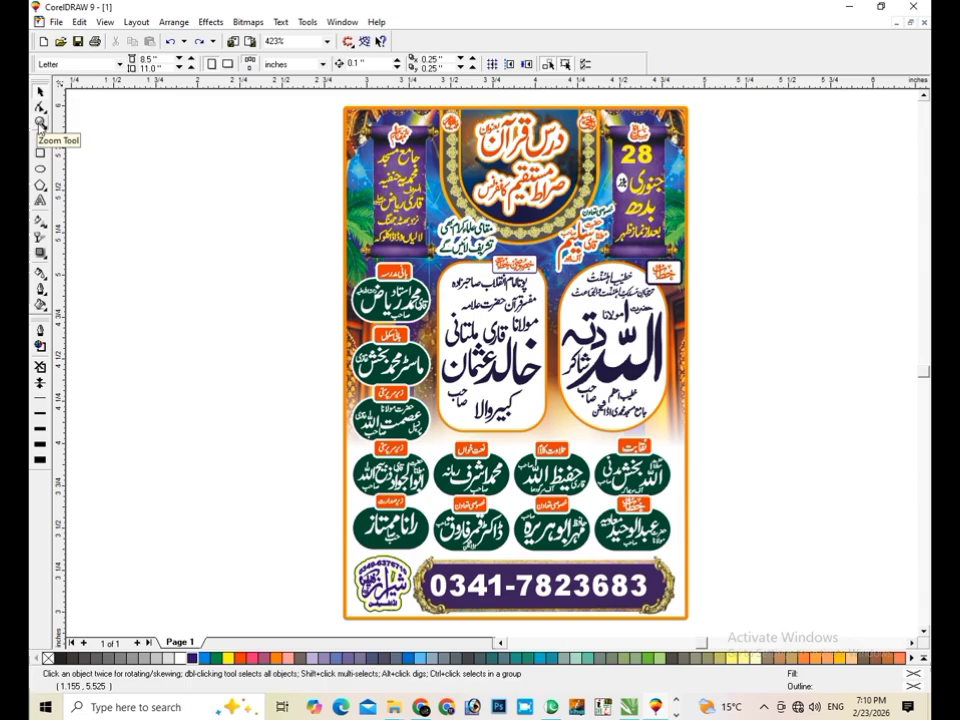
# Step: Open the contents of the poster's orange-bordered PowerClip frame for editing
pyautogui.click(40, 123)
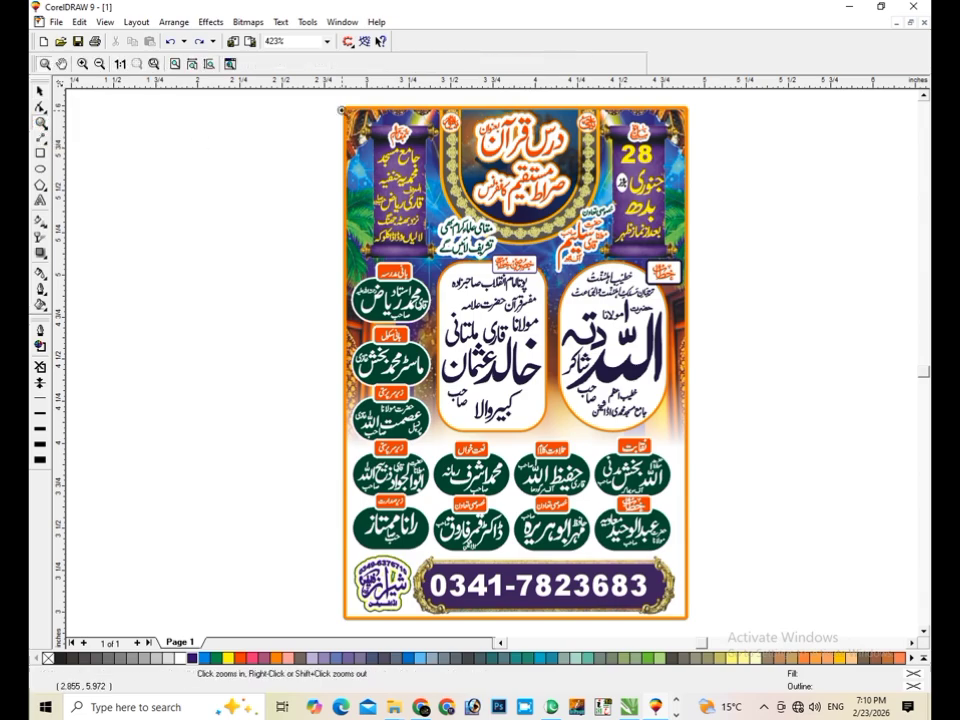
pyautogui.moveTo(338, 100); pyautogui.dragTo(703, 255)
pyautogui.click(40, 92)
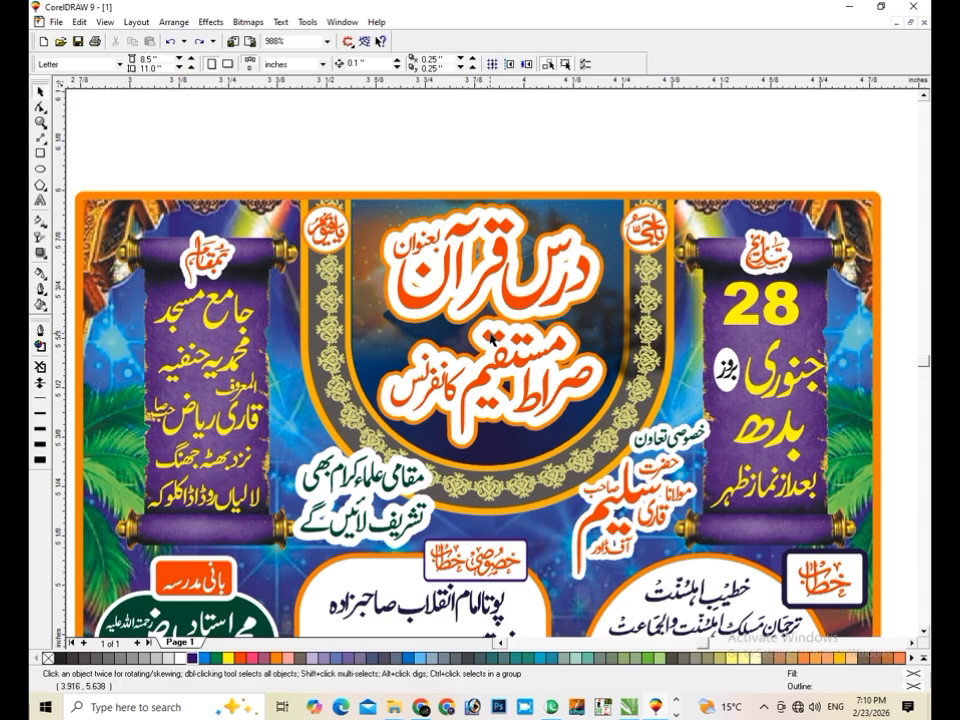
pyautogui.click(515, 297)
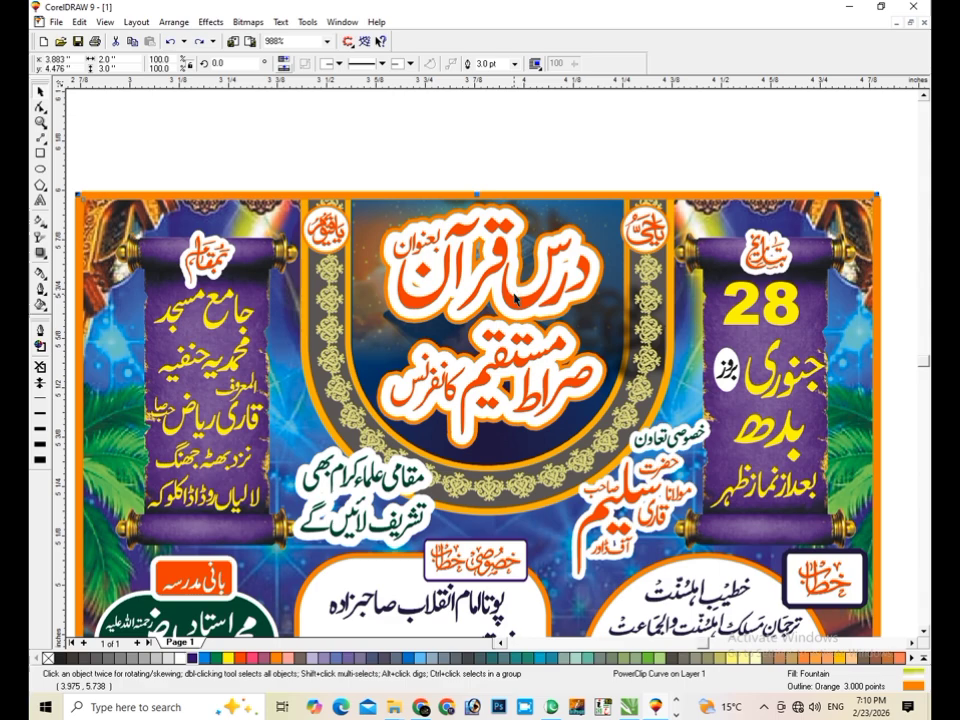
pyautogui.hotkey('alt', 'c')
pyautogui.press('w')
pyautogui.press('e')
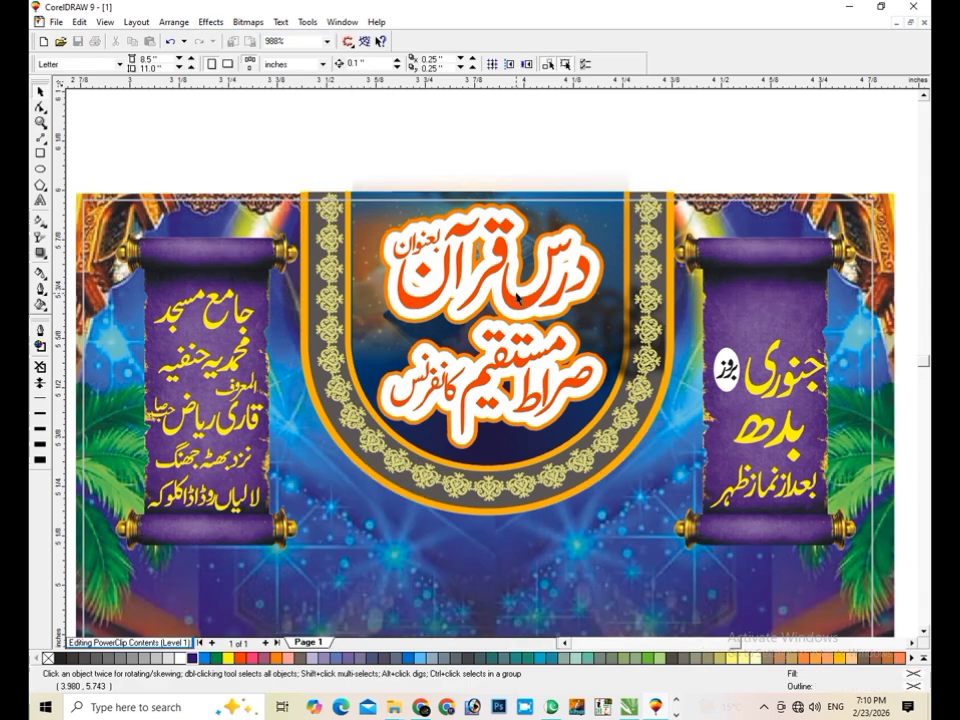
pyautogui.click(517, 298)
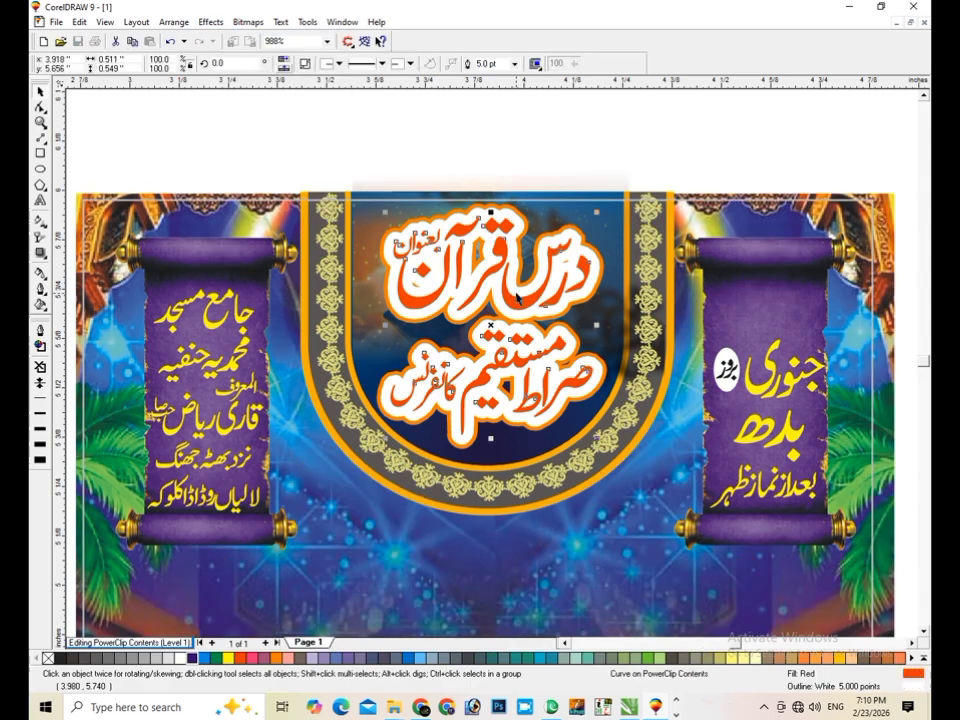
pyautogui.click(924, 97)
pyautogui.click(924, 97)
pyautogui.click(924, 97)
pyautogui.moveTo(526, 475); pyautogui.dragTo(474, 185)
pyautogui.scroll(1, 500, 280)
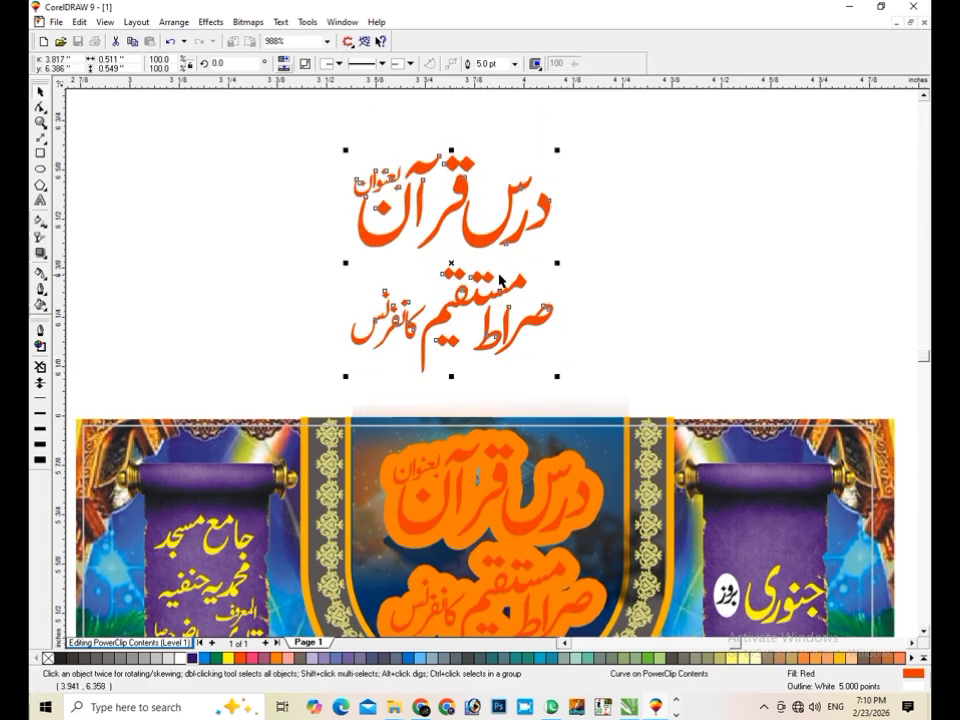
pyautogui.moveTo(500, 280); pyautogui.dragTo(498, 249)
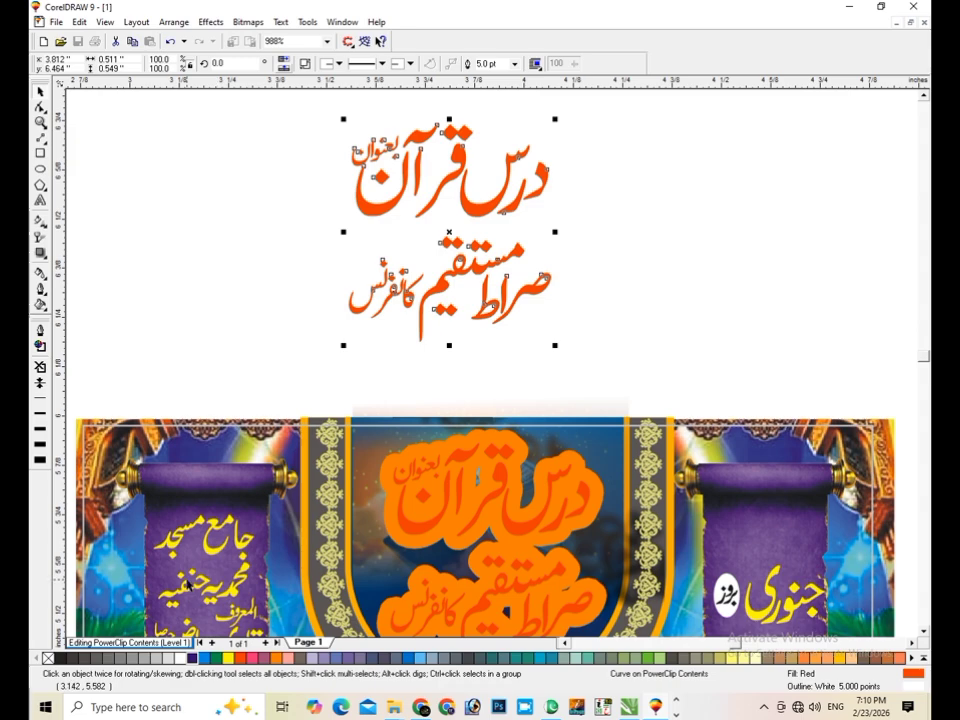
pyautogui.hotkey('ctrl', 'z')
pyautogui.hotkey('ctrl', 'z')
pyautogui.hotkey('ctrl', 'z')
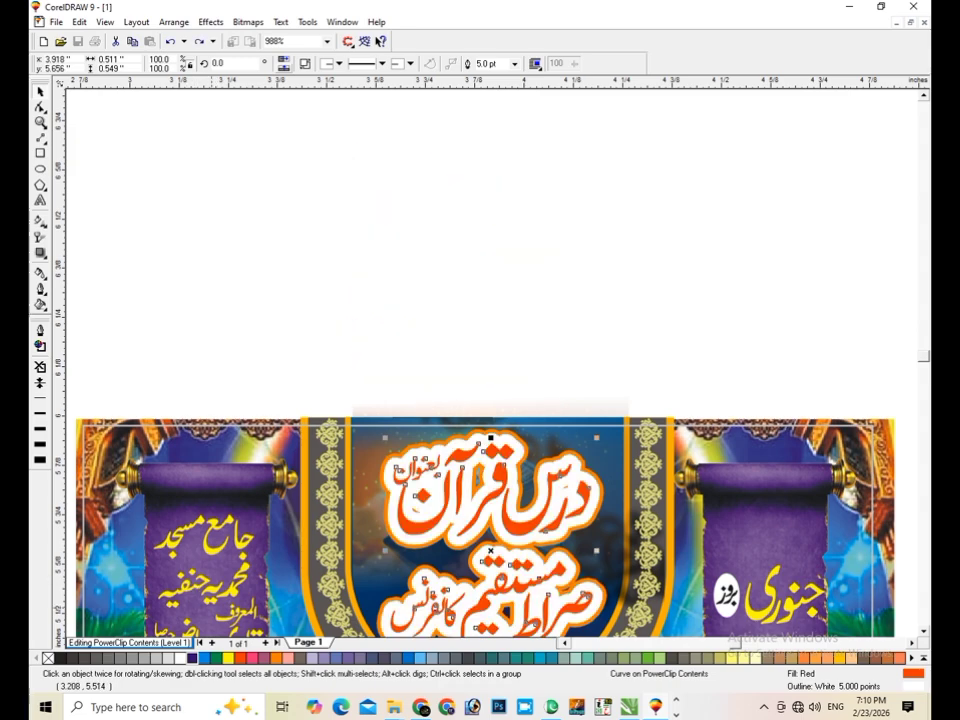
# Step: Place a copy of the red title lettering above the poster and remove the copy's outline
pyautogui.moveTo(515, 531); pyautogui.dragTo(488, 212)
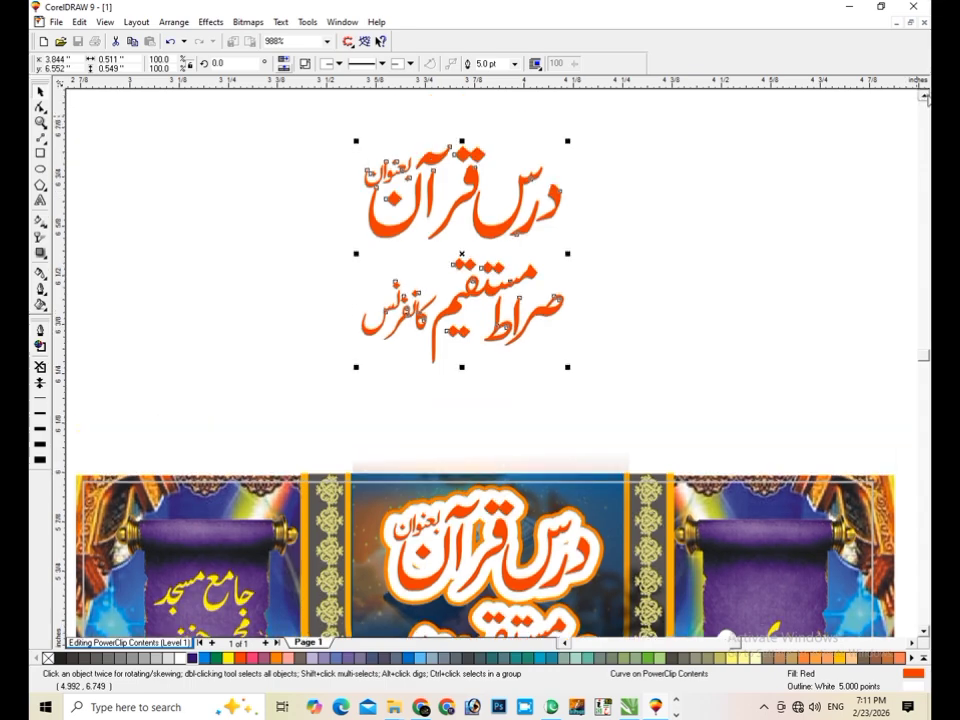
pyautogui.click(925, 97)
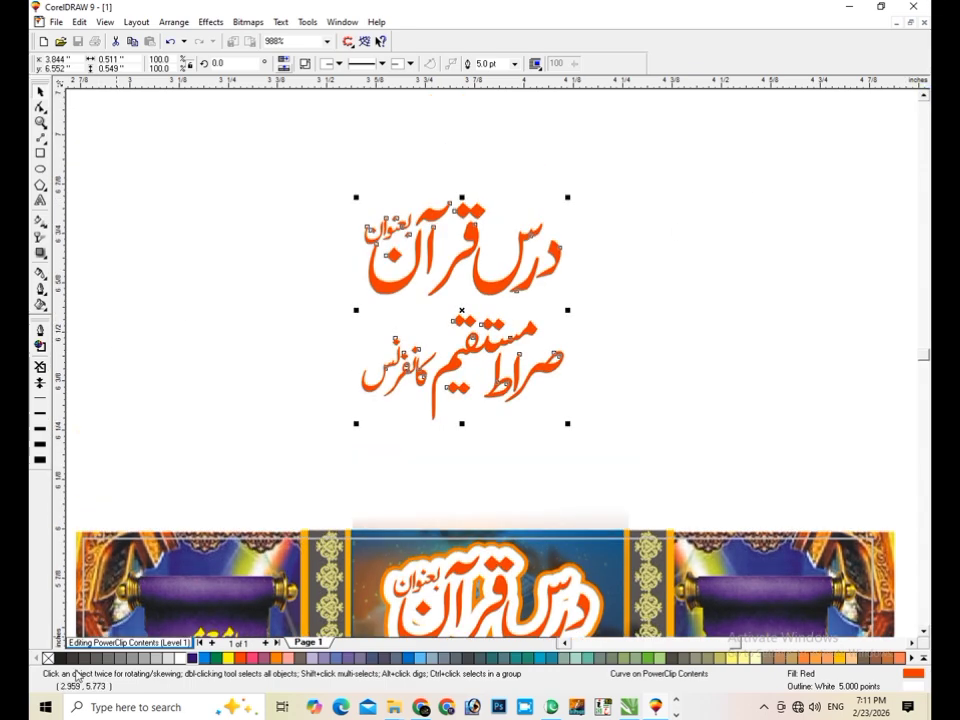
pyautogui.rightClick(48, 658)
pyautogui.click(347, 291)
pyautogui.click(489, 293)
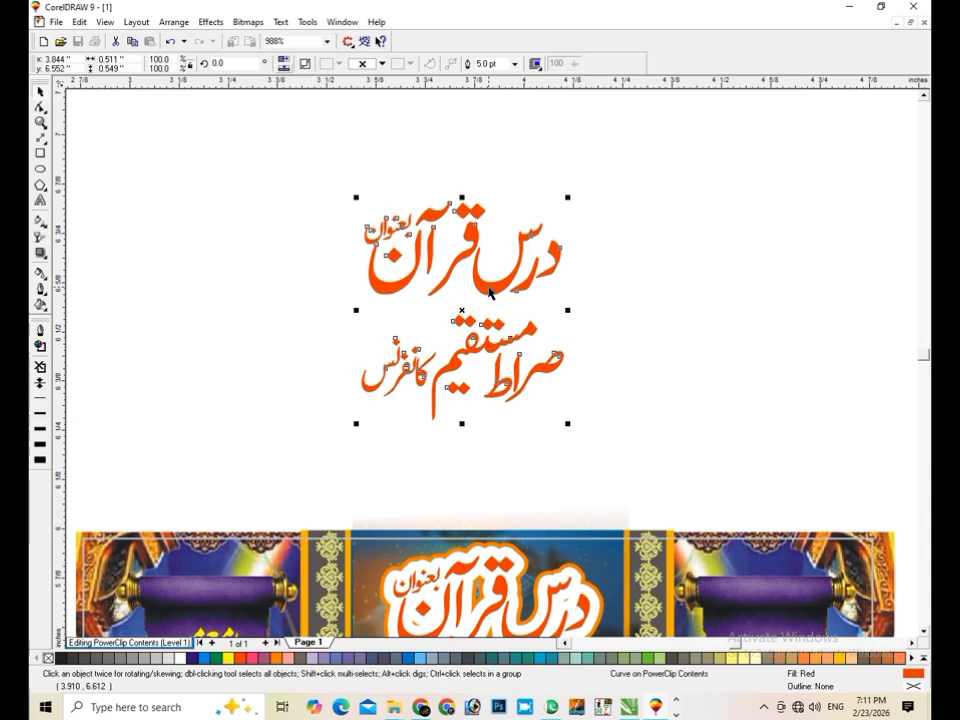
# Step: Fill the title copy blue and give it a white 5.0-point outline with rounded corners and caps, behind the fill and scaling with the image
pyautogui.click(192, 659)
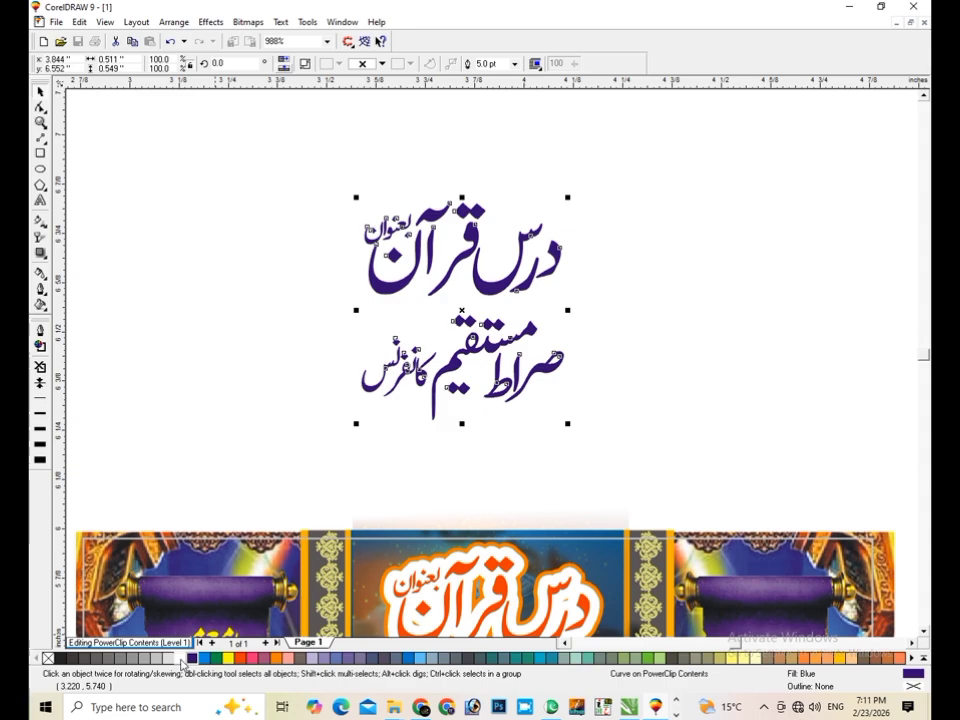
pyautogui.rightClick(181, 660)
pyautogui.press('F12')
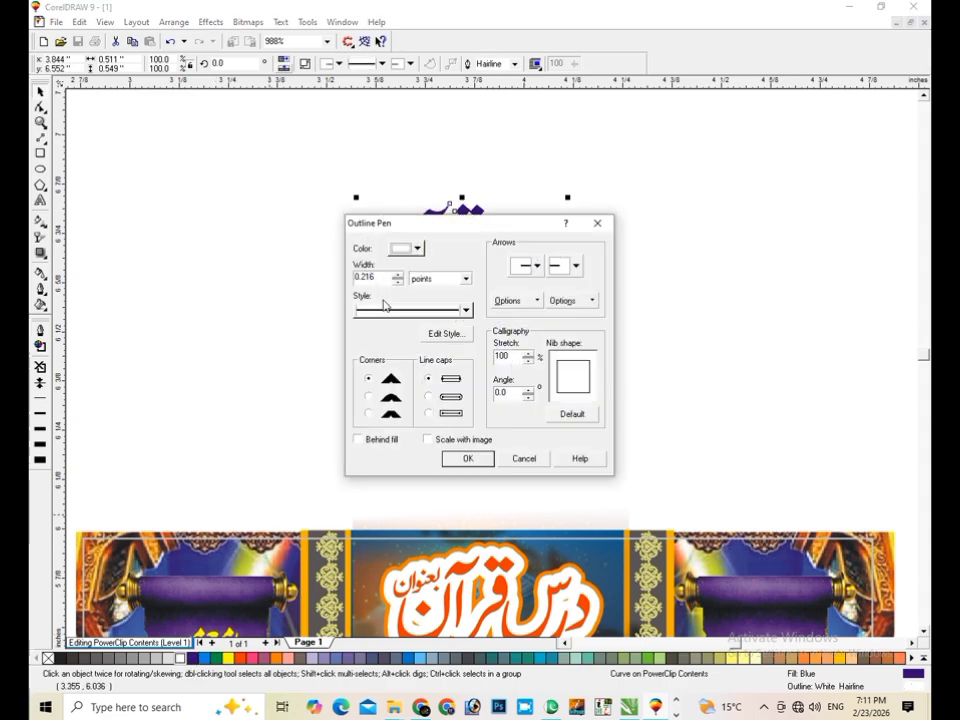
pyautogui.moveTo(379, 279); pyautogui.dragTo(265, 288)
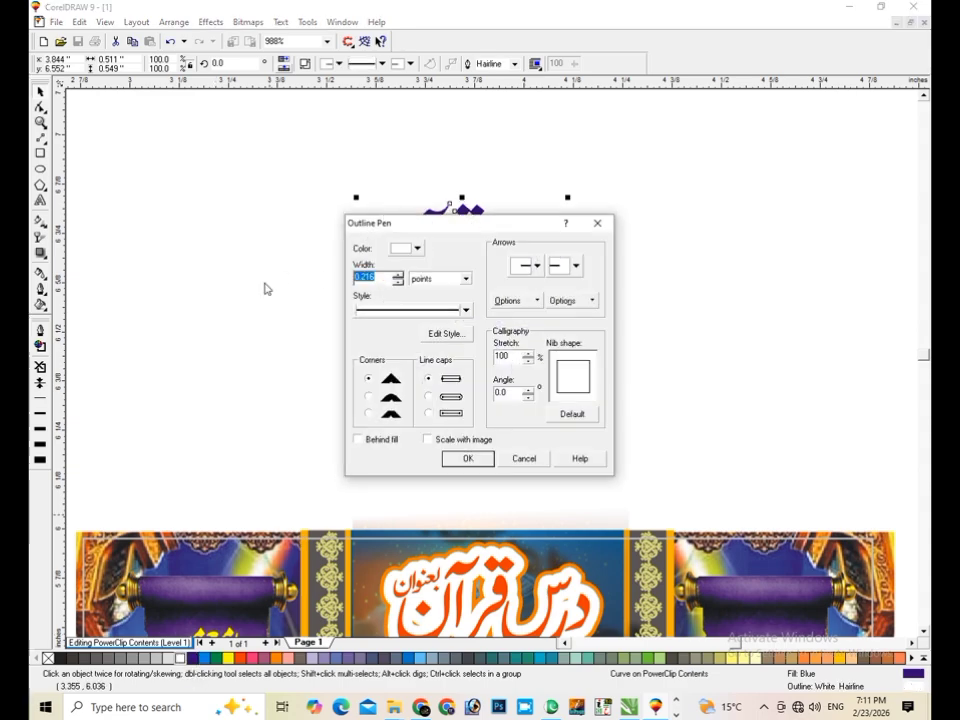
pyautogui.write('5.0')
pyautogui.click(368, 396)
pyautogui.click(428, 396)
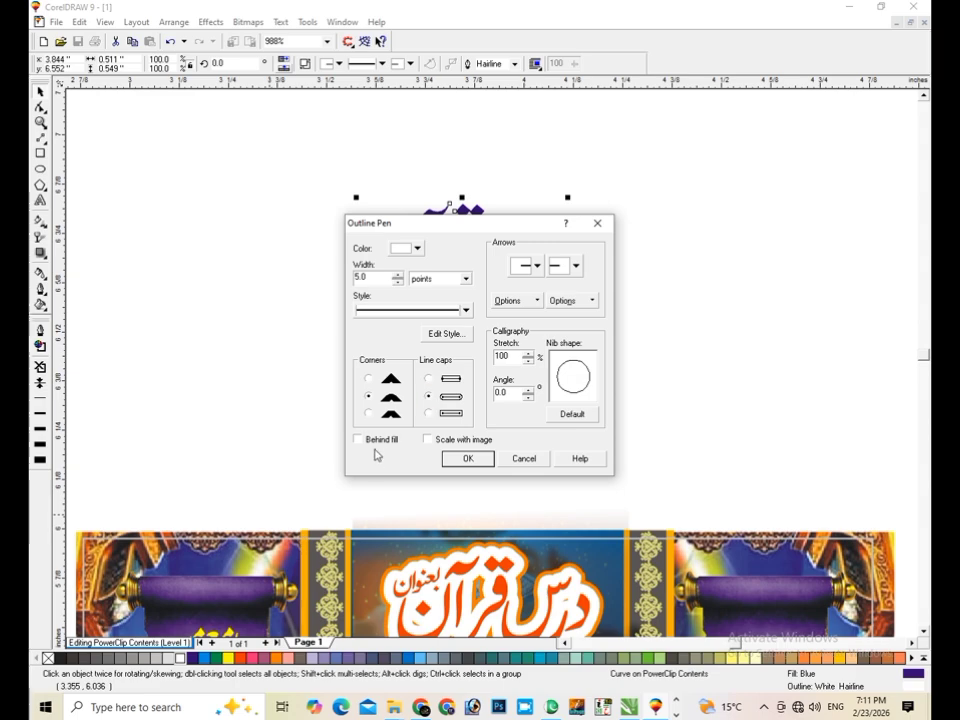
pyautogui.click(358, 439)
pyautogui.click(427, 439)
pyautogui.click(462, 458)
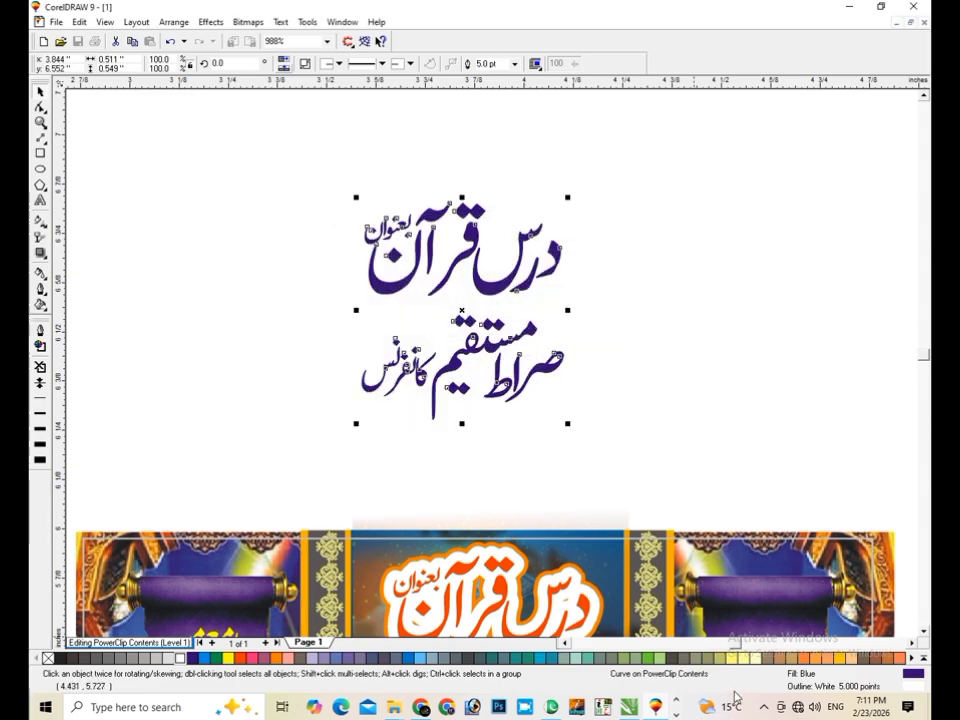
pyautogui.click(764, 707)
pyautogui.click(736, 675)
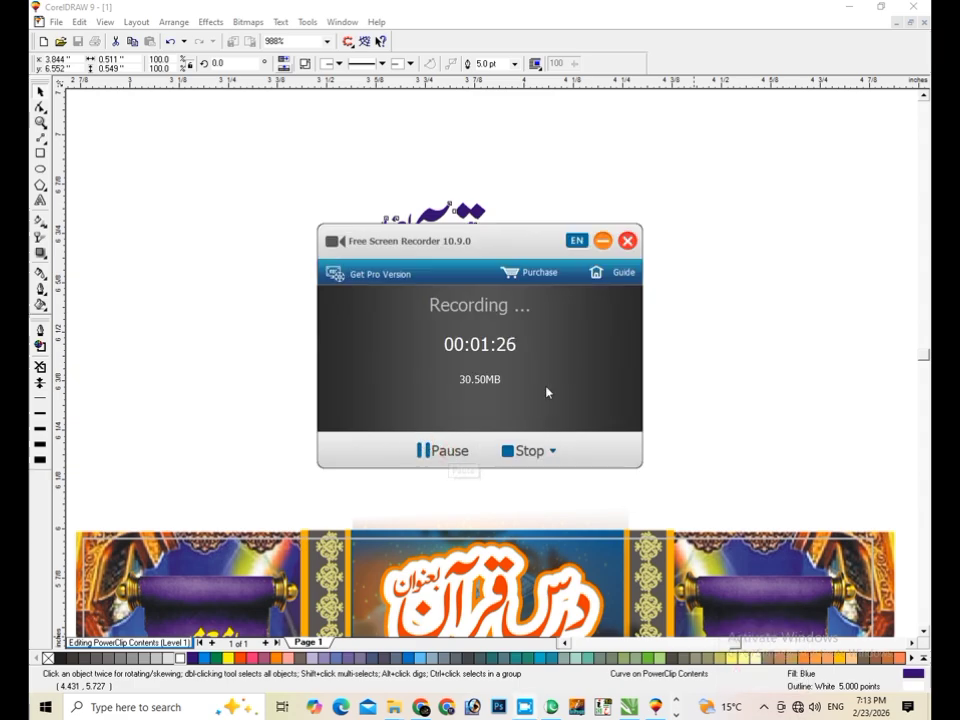
pyautogui.click(602, 240)
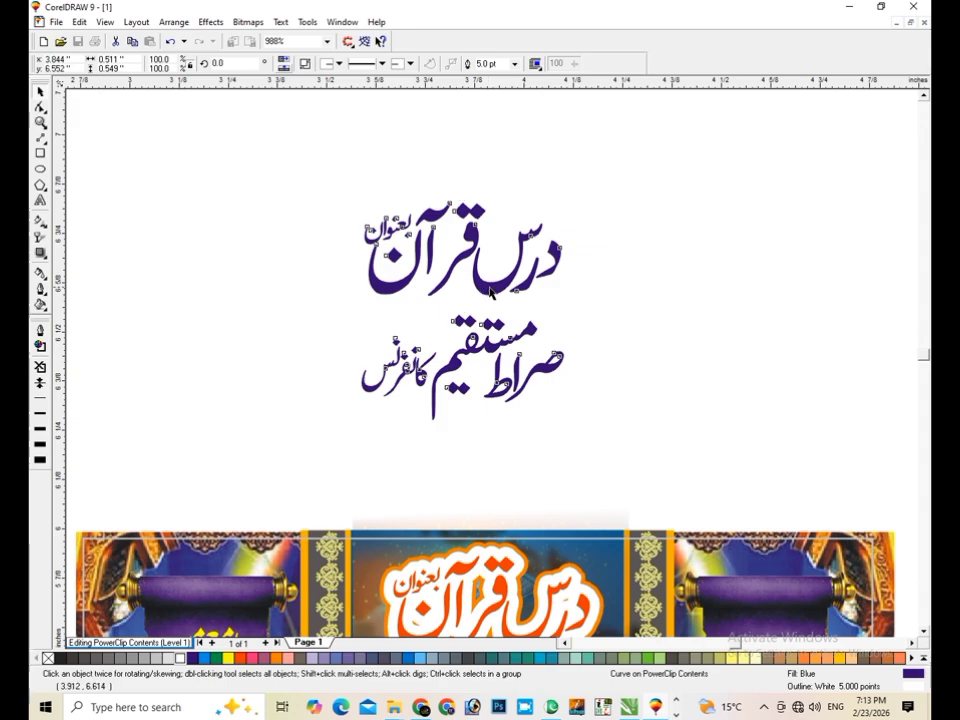
# Step: Duplicate the blue title slightly to the left and give the rear copy an orange outline 7 points wide
pyautogui.moveTo(488, 290); pyautogui.dragTo(466, 287)
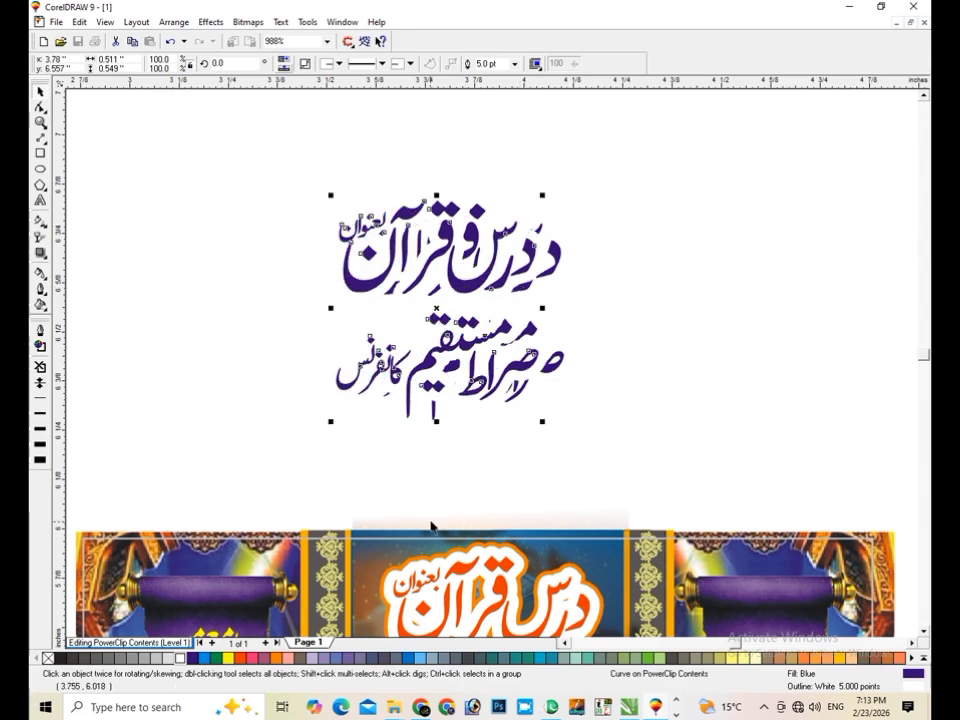
pyautogui.click(557, 370)
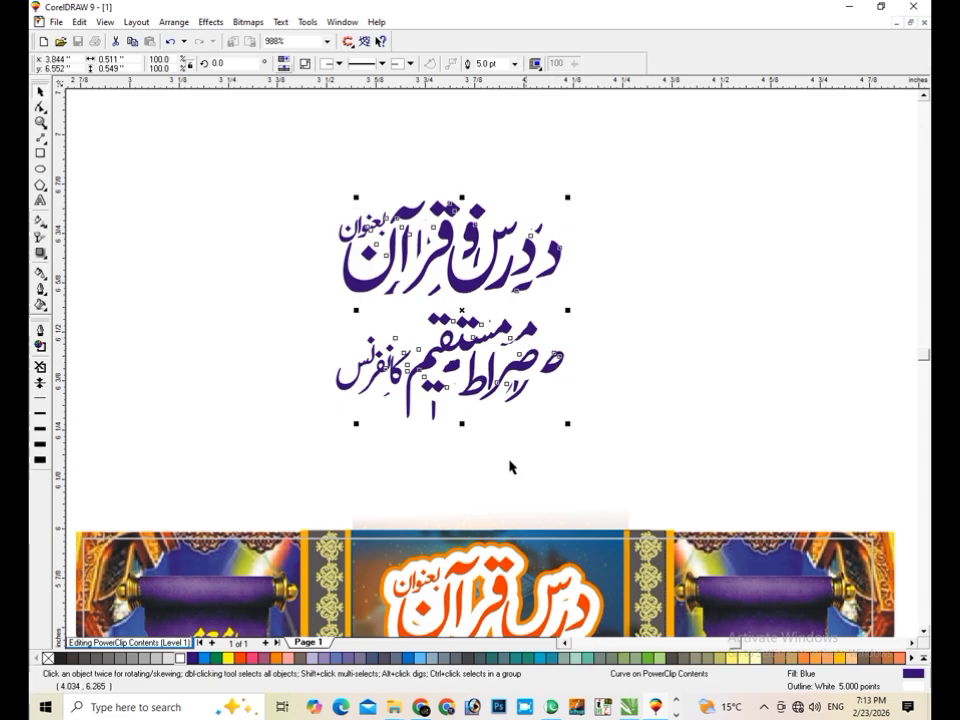
pyautogui.rightClick(277, 657)
pyautogui.press('F12')
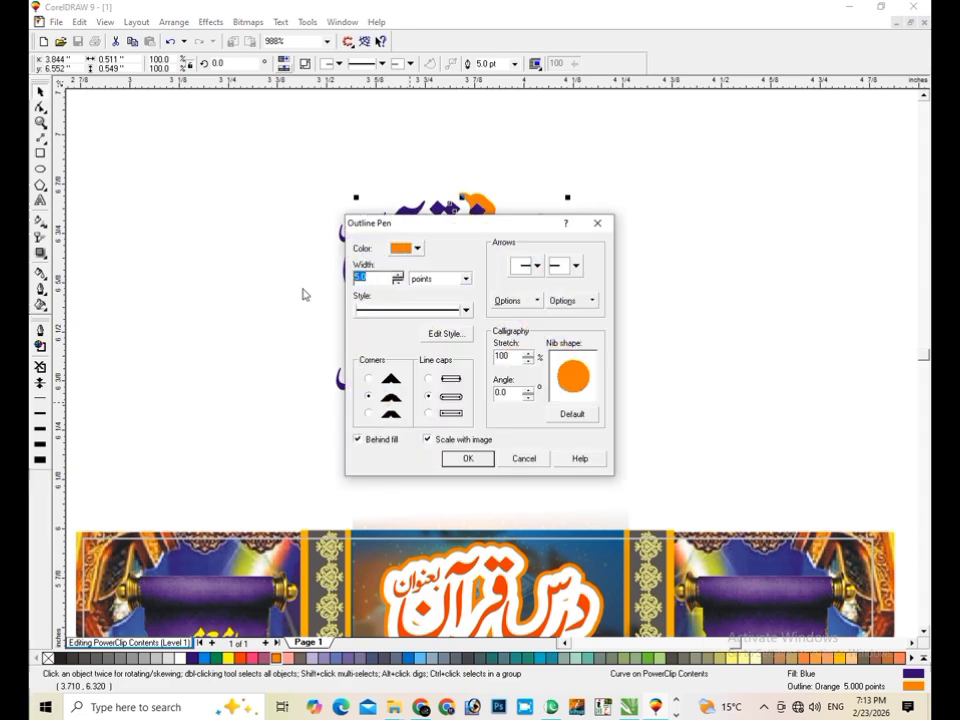
pyautogui.write('7')
pyautogui.press('Return')
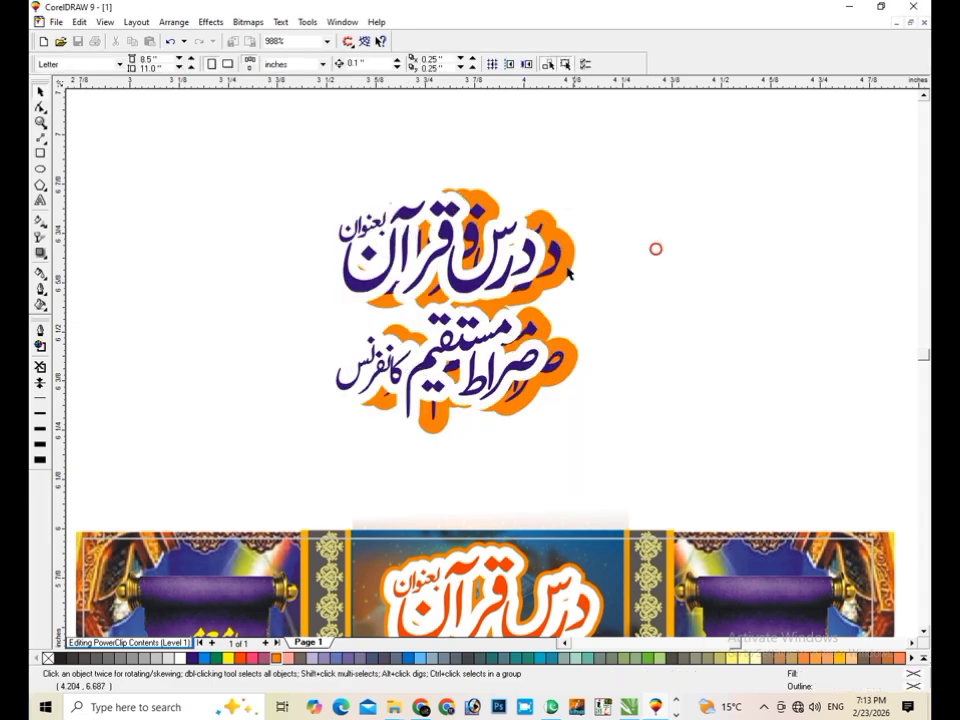
# Step: Align the white-outlined and orange-outlined titles on their centres and group them
pyautogui.click(476, 289)
pyautogui.keyDown('shift'); pyautogui.click(568, 254); pyautogui.keyUp('shift')
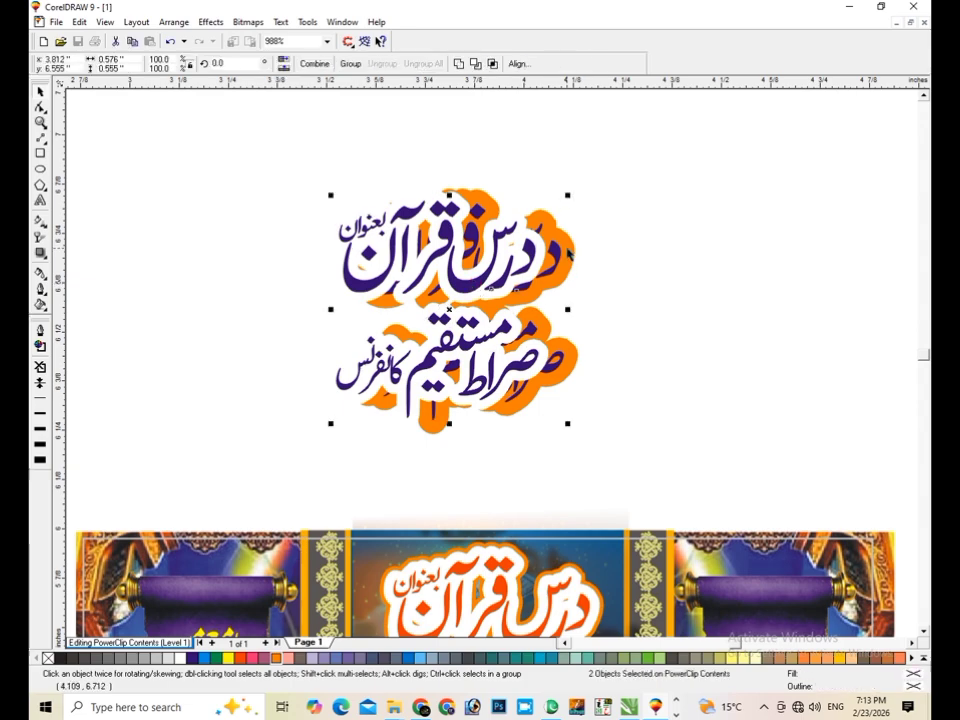
pyautogui.press('c')
pyautogui.press('e')
pyautogui.click(605, 258)
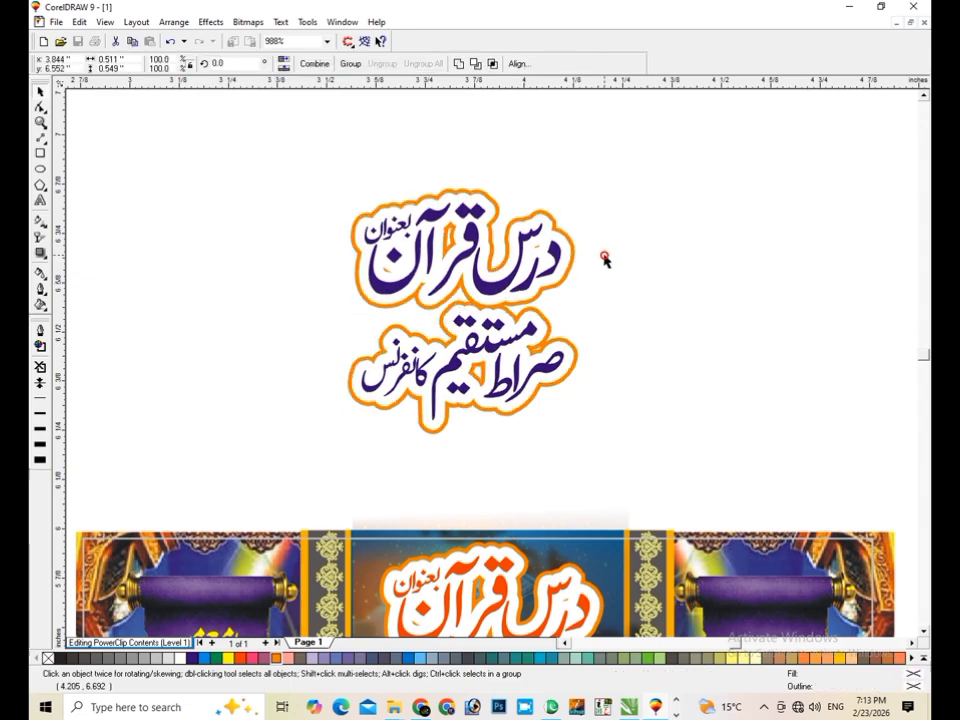
pyautogui.moveTo(619, 144); pyautogui.dragTo(313, 452)
pyautogui.hotkey('ctrl', 'g')
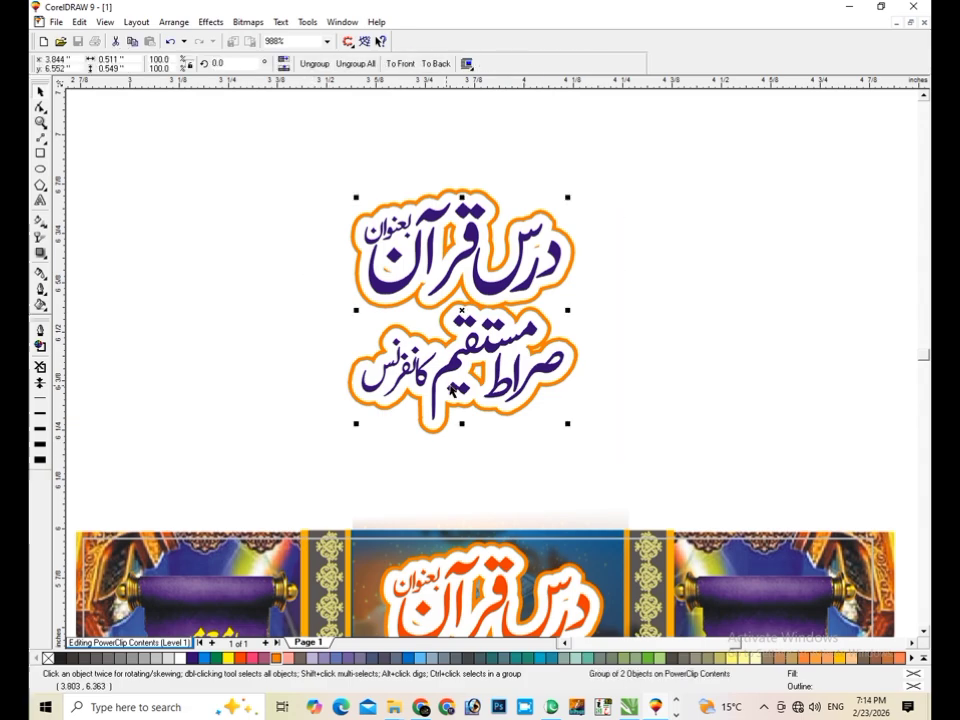
# Step: Try shifting the purple scroll bitmap behind the mosque address text, and undo the move
pyautogui.press('F4')
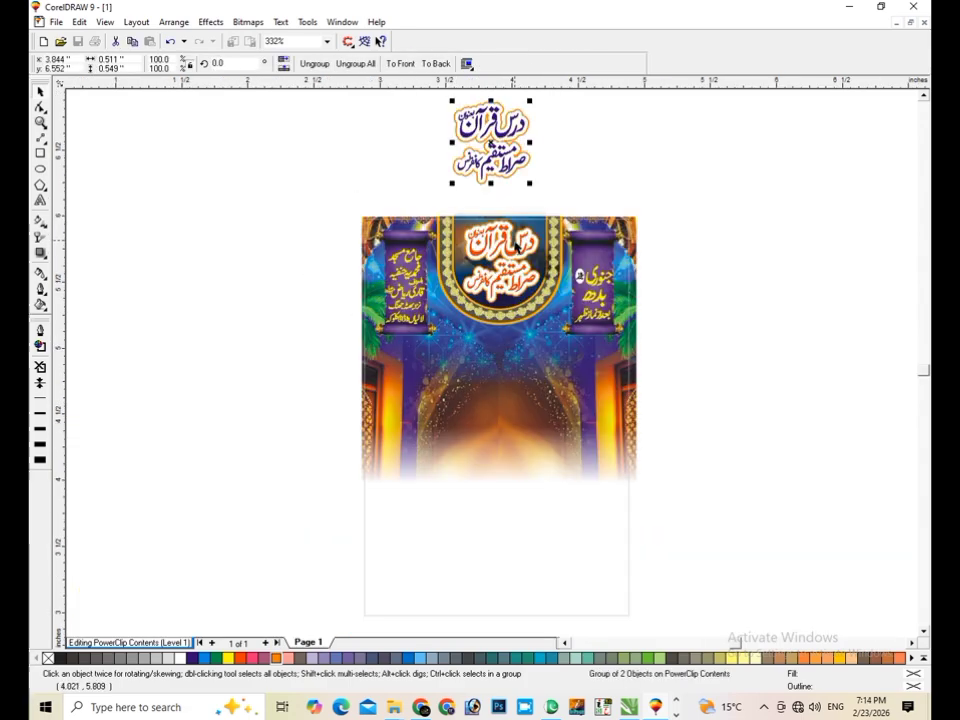
pyautogui.click(414, 264)
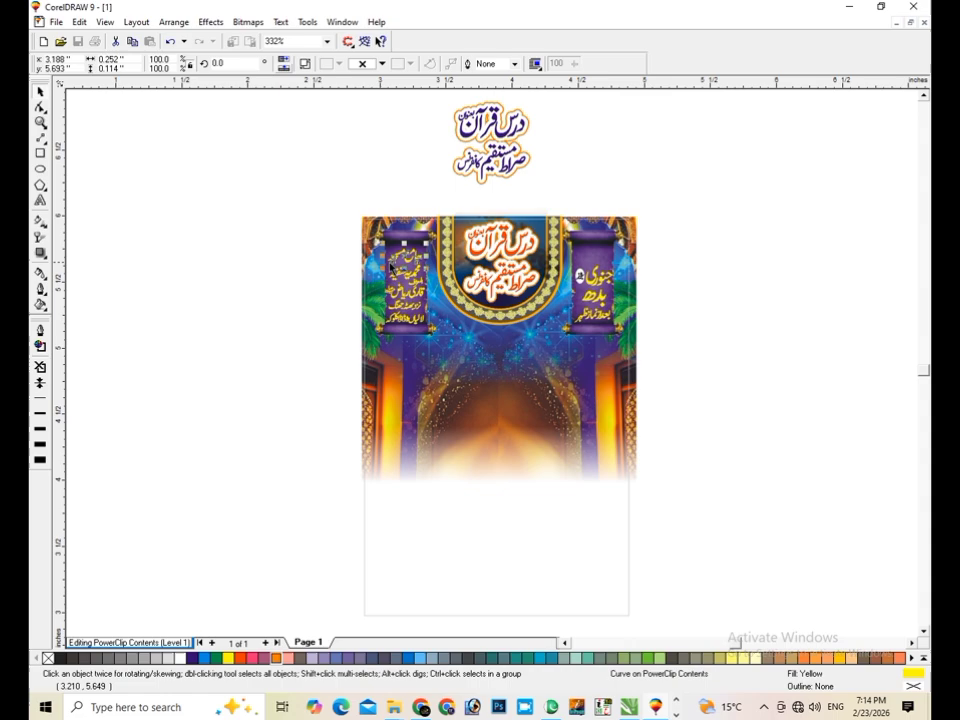
pyautogui.click(82, 208)
pyautogui.click(40, 122)
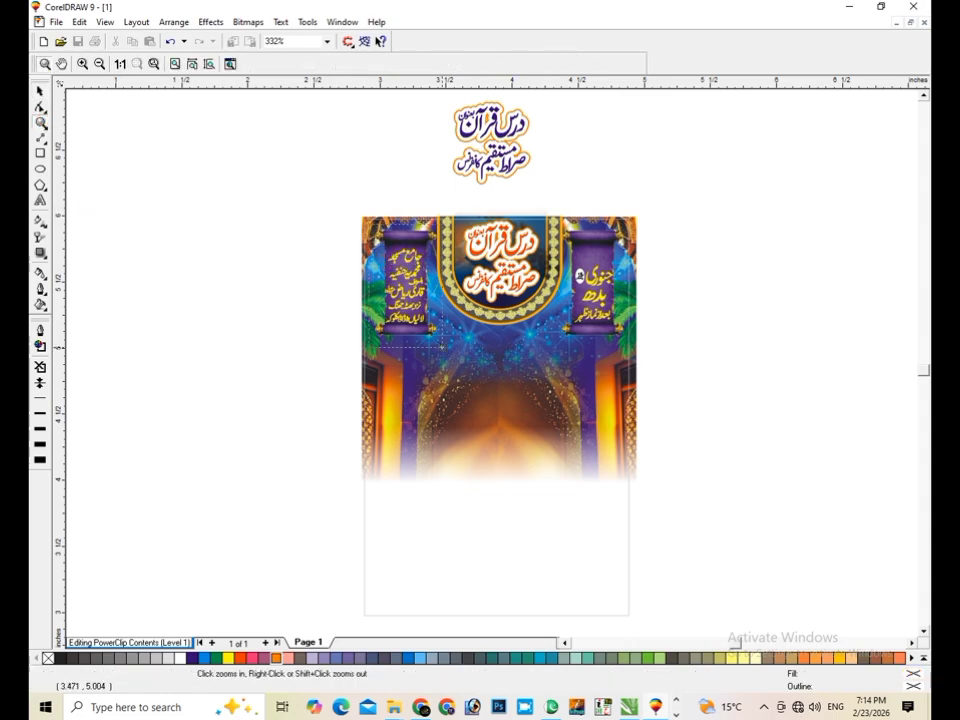
pyautogui.moveTo(442, 347); pyautogui.dragTo(449, 351)
pyautogui.click(40, 91)
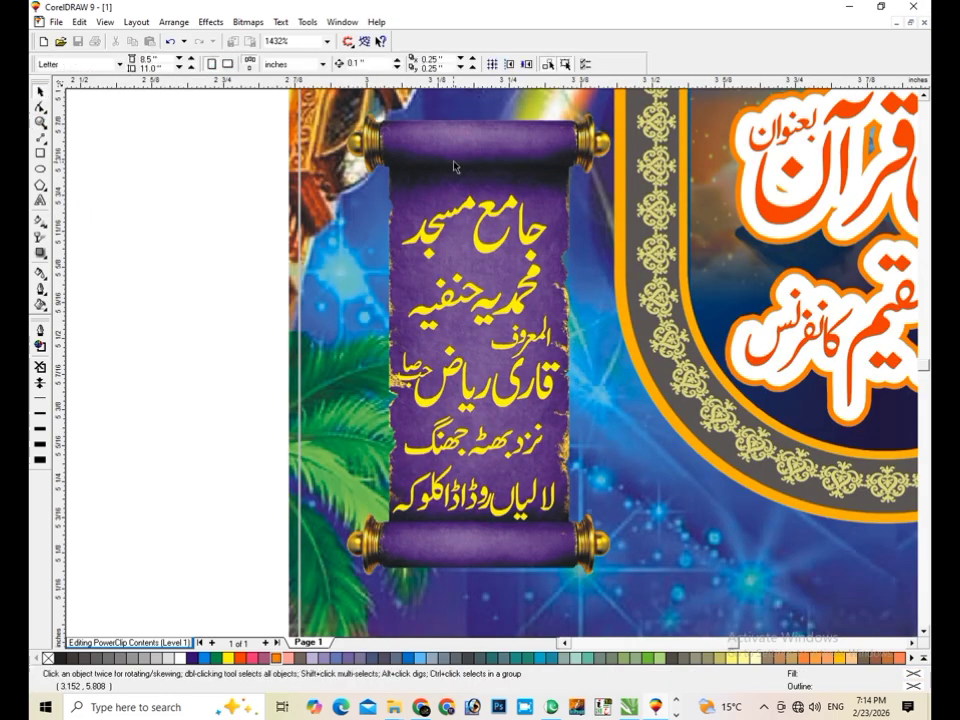
pyautogui.click(454, 166)
pyautogui.moveTo(456, 157); pyautogui.dragTo(473, 165)
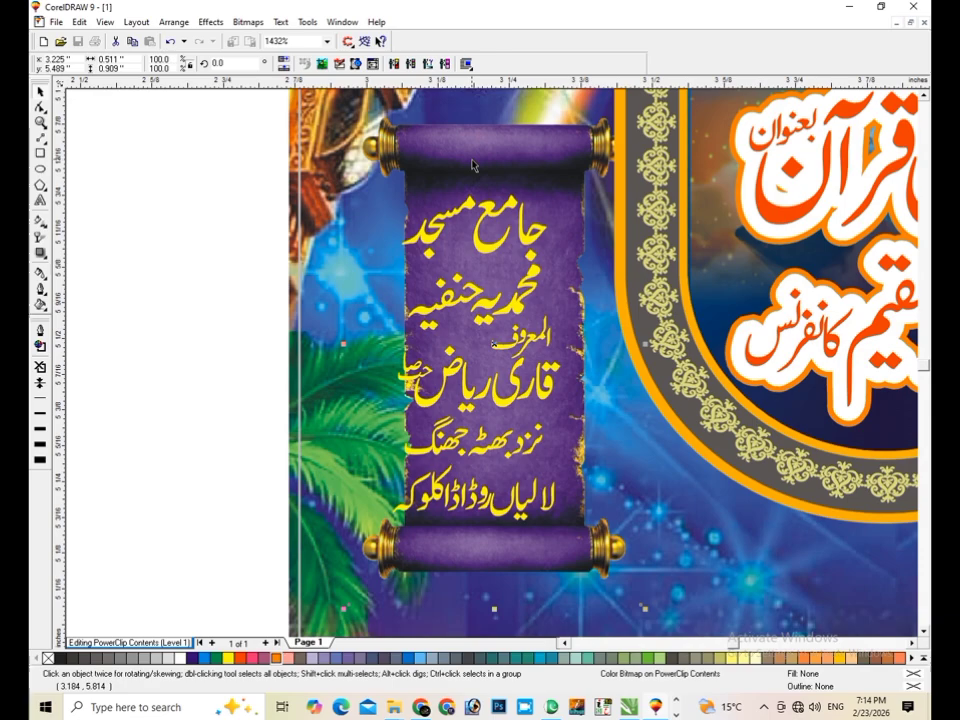
pyautogui.hotkey('ctrl', 'z')
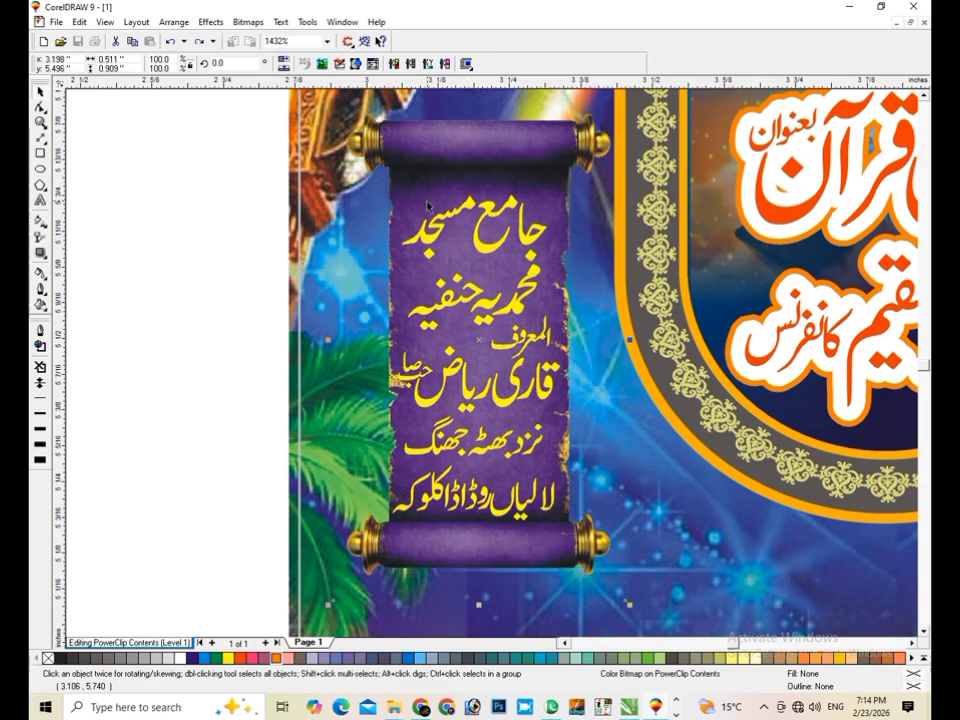
pyautogui.press('F4')
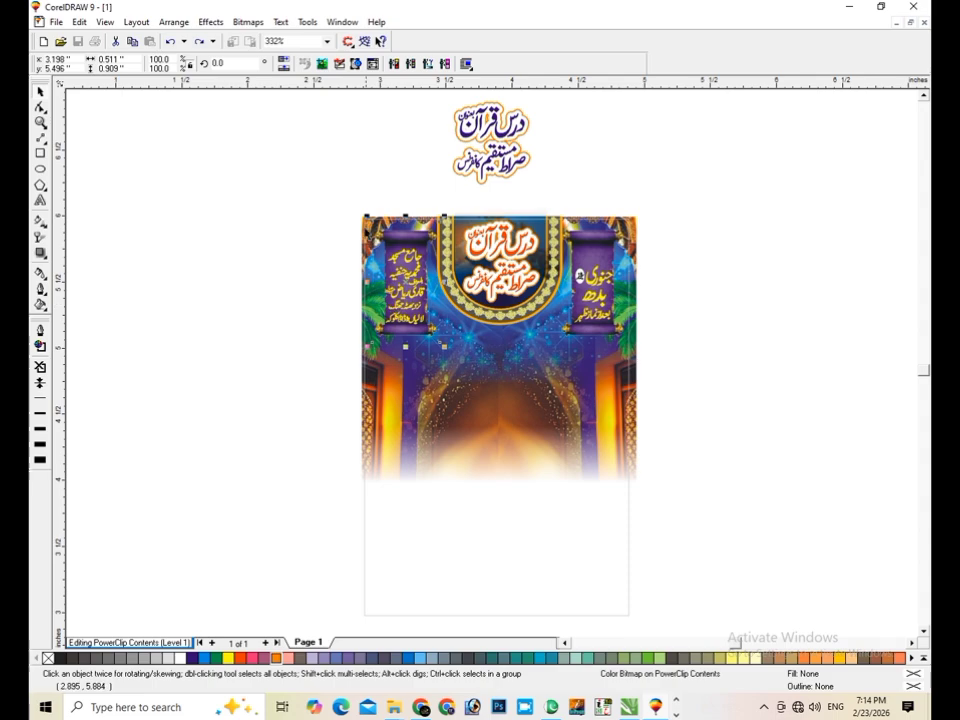
# Step: Shift the large background bitmap away from the poster frame and return it to its original place
pyautogui.click(569, 413)
pyautogui.moveTo(531, 418); pyautogui.dragTo(587, 436)
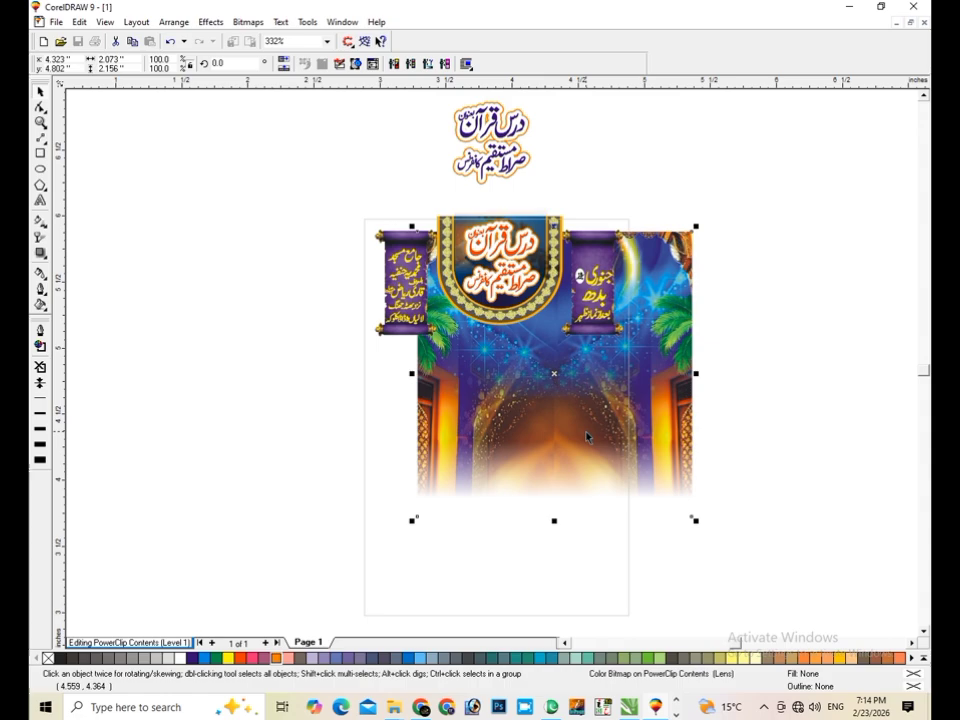
pyautogui.moveTo(588, 437); pyautogui.dragTo(546, 425)
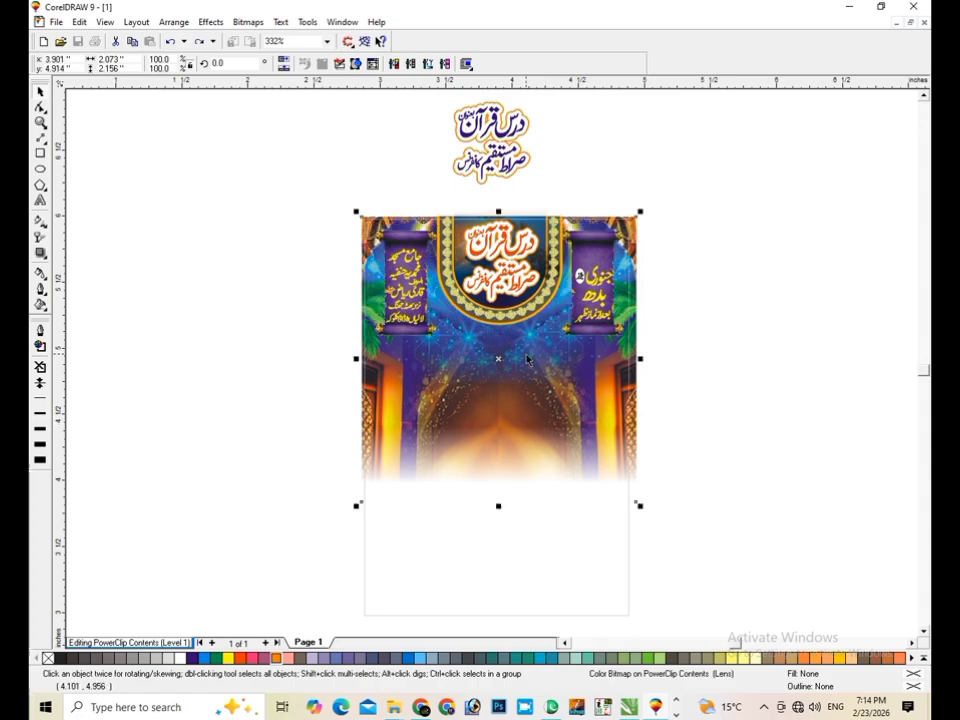
# Step: Finish editing the PowerClip contents and return to the complete poster
pyautogui.hotkey('alt', 'c')
pyautogui.press('w')
pyautogui.press('f')
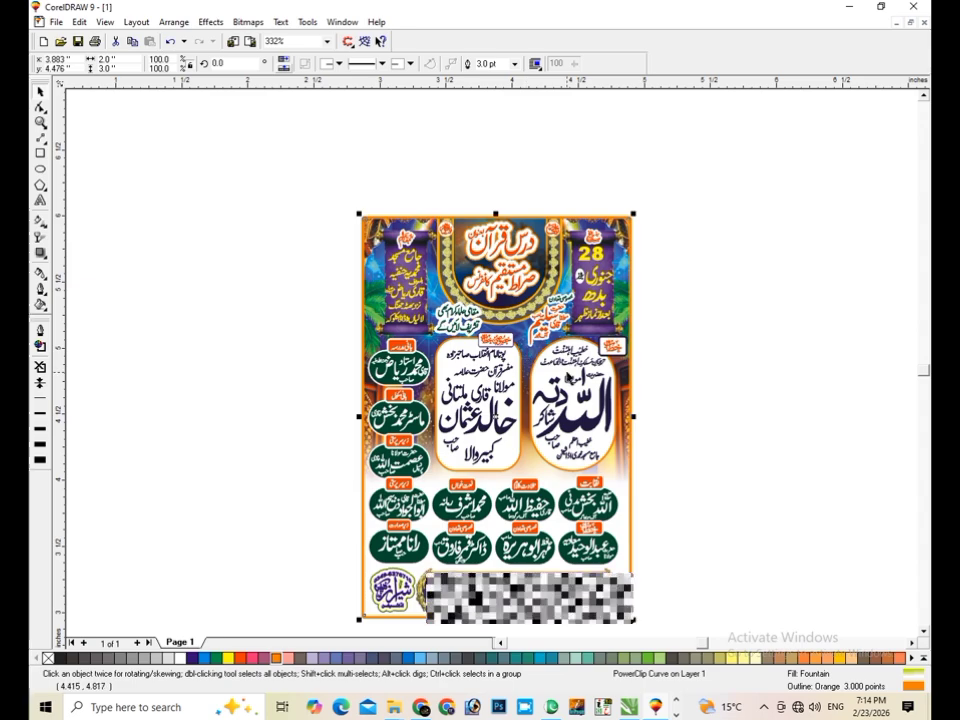
# Step: Examine the lettering inside the two large orange-bordered speaker panels in the middle of the poster
pyautogui.press('F4')
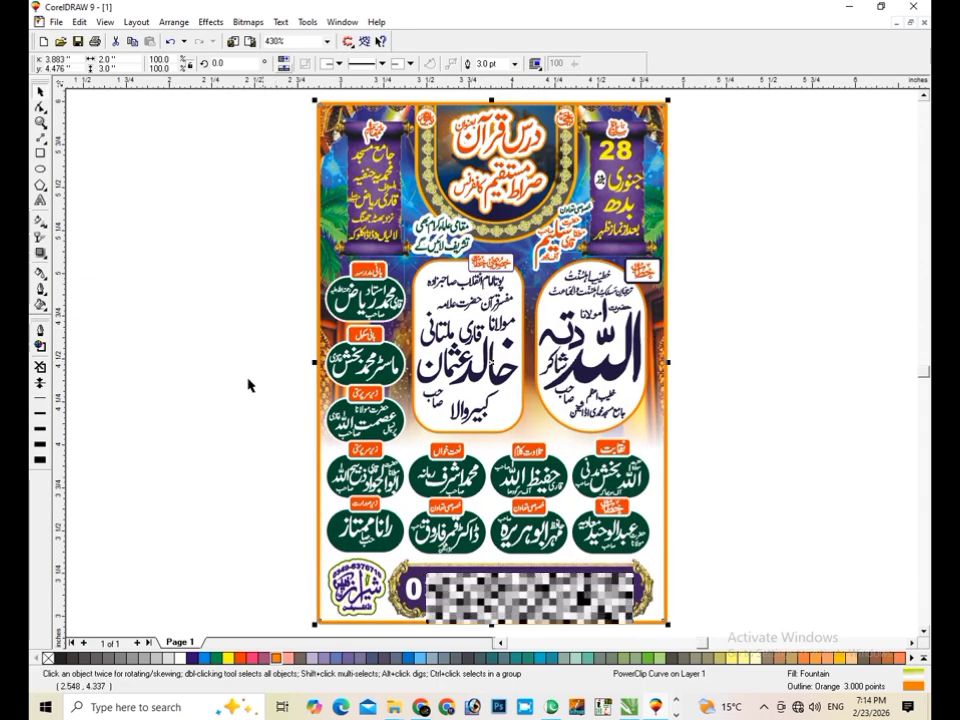
pyautogui.click(41, 122)
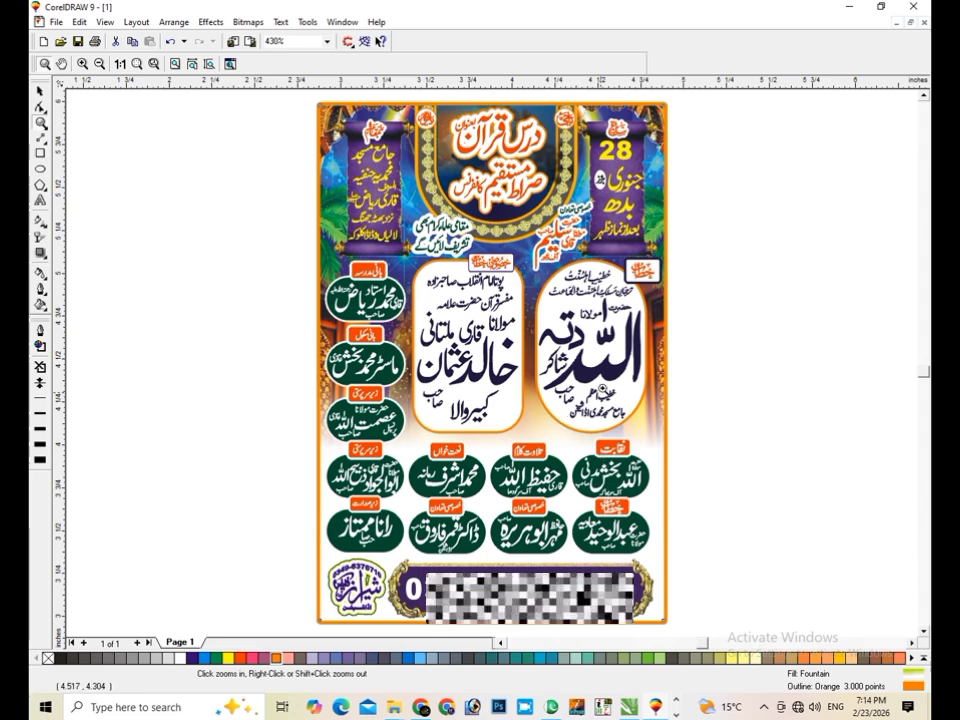
pyautogui.moveTo(667, 255); pyautogui.dragTo(534, 430)
pyautogui.click(41, 91)
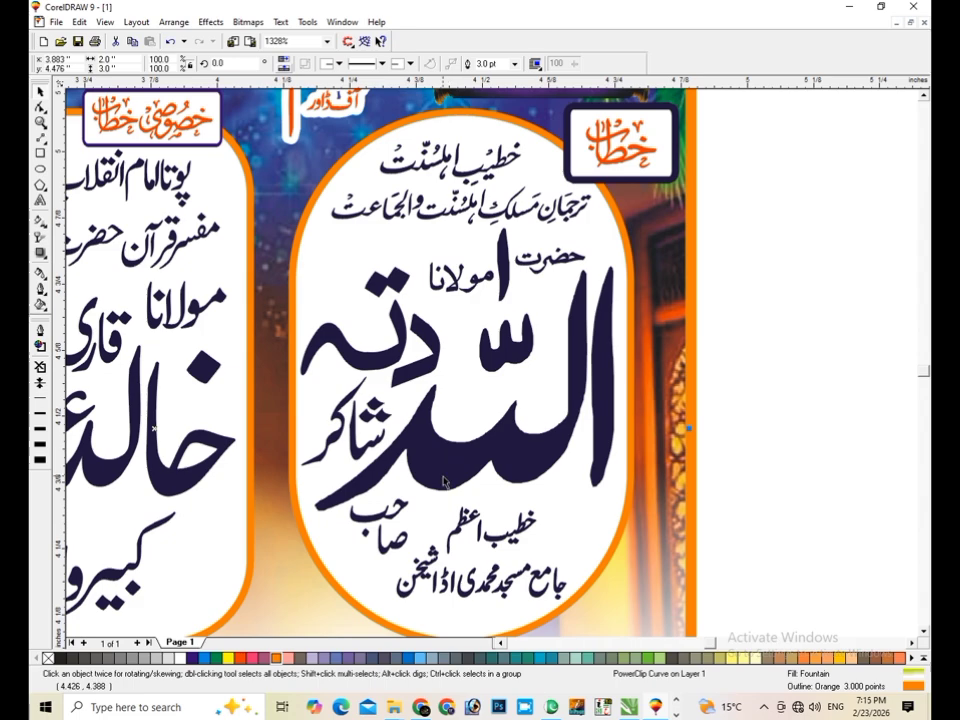
pyautogui.click(500, 643)
pyautogui.click(500, 643)
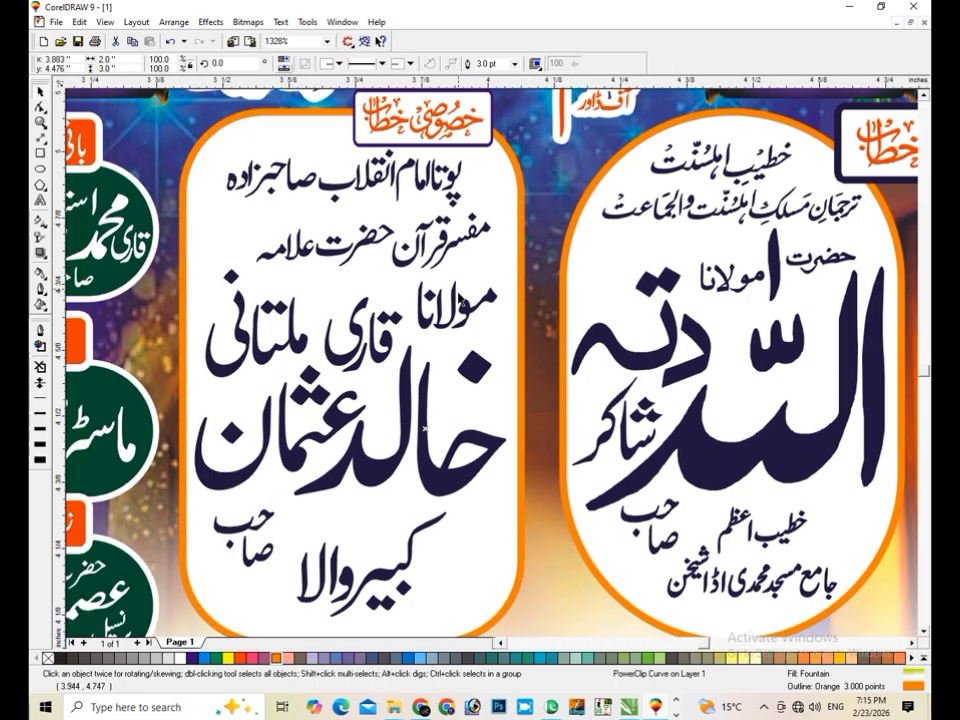
pyautogui.press('F4')
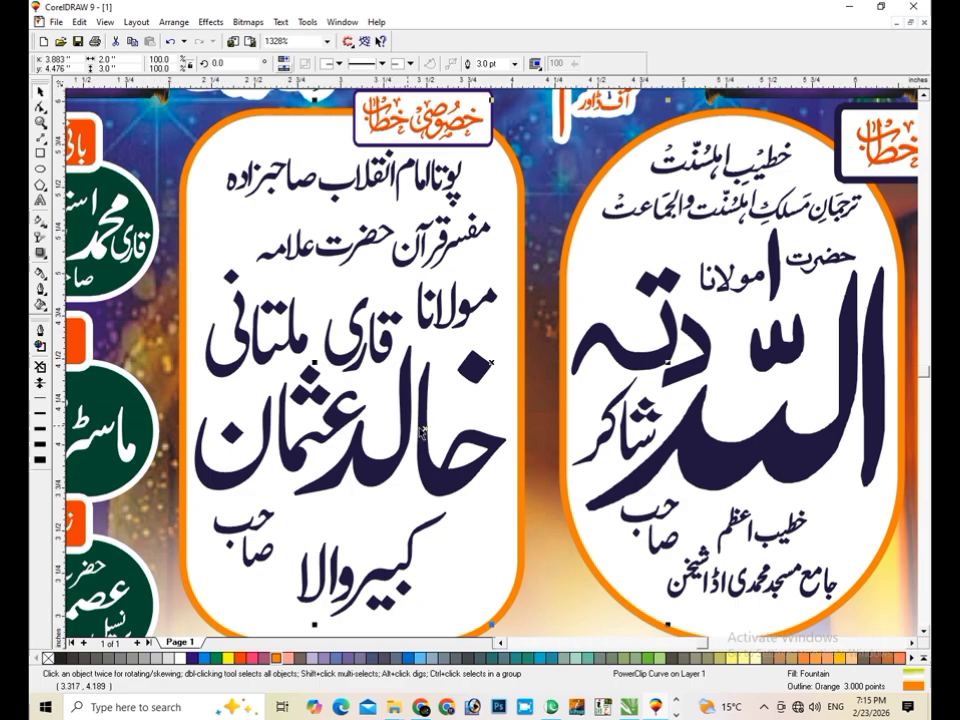
# Step: Examine the lower-right green name badge and its orange label, selecting the badge group it belongs to
pyautogui.click(40, 122)
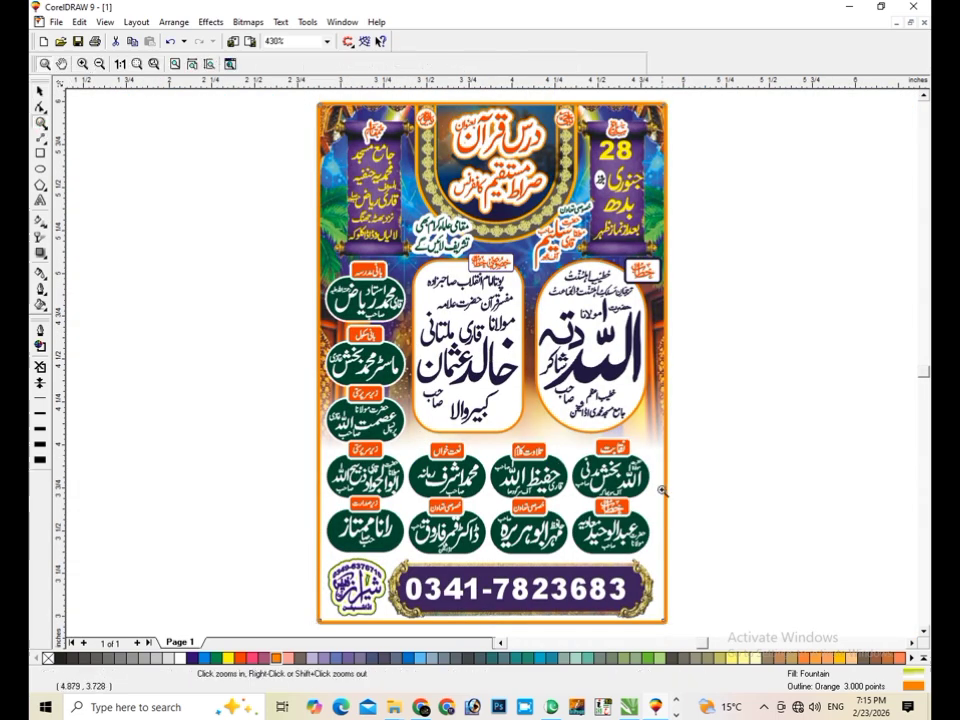
pyautogui.moveTo(661, 489); pyautogui.dragTo(565, 581)
pyautogui.press('space')
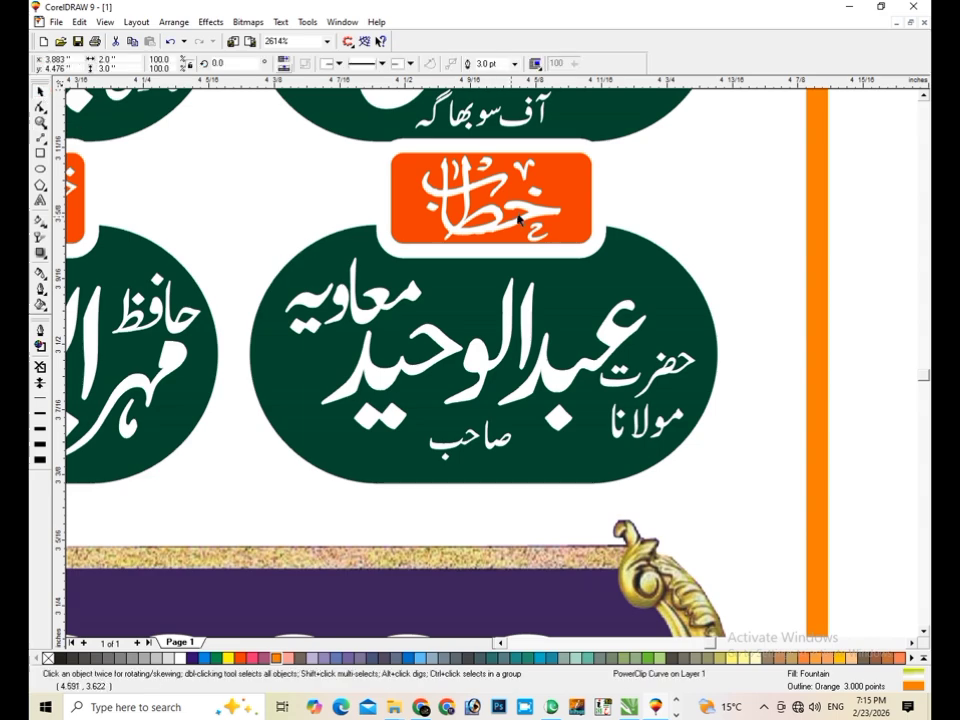
pyautogui.click(666, 366)
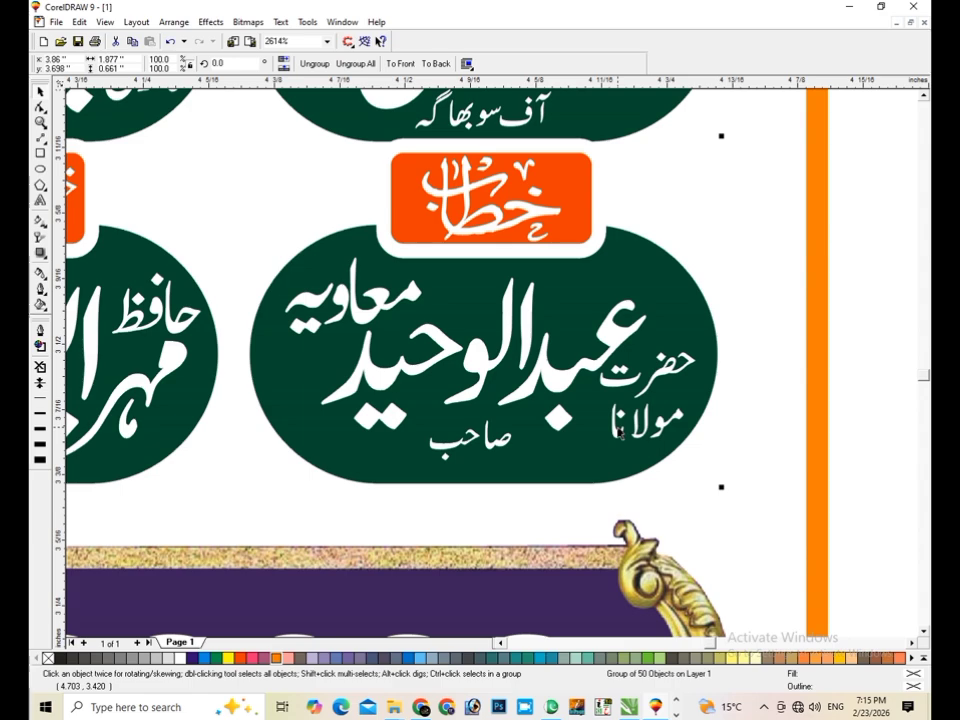
pyautogui.click(542, 370)
pyautogui.press('F4')
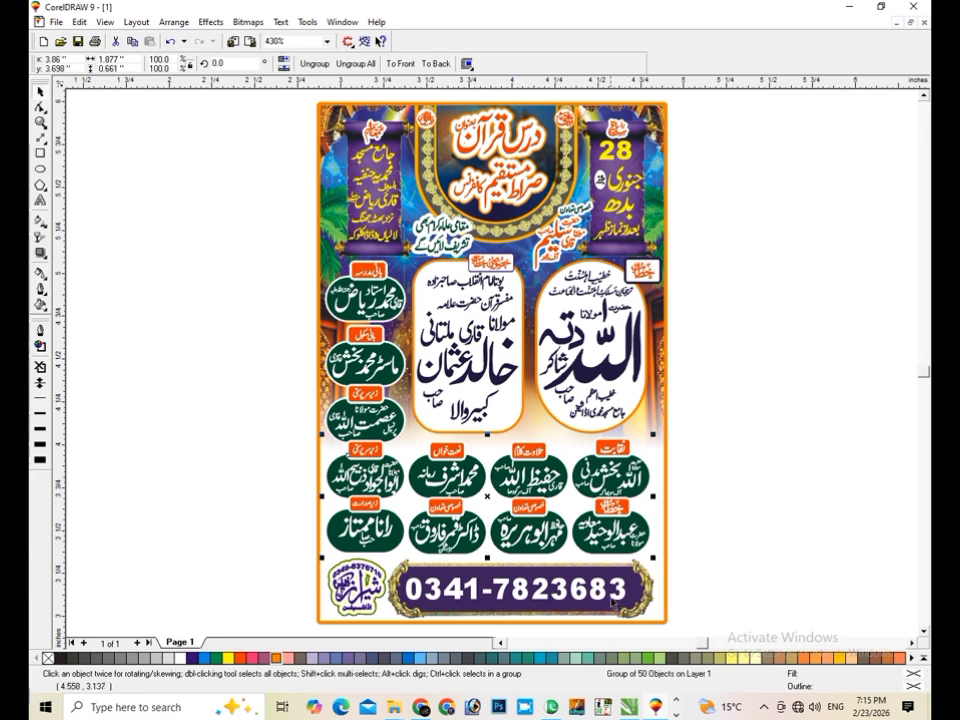
# Step: Pull the ornate gold-framed purple bitmap out from behind the phone number at the poster's foot and delete it
pyautogui.click(611, 592)
pyautogui.keyDown('shift'); pyautogui.click(643, 591); pyautogui.keyUp('shift')
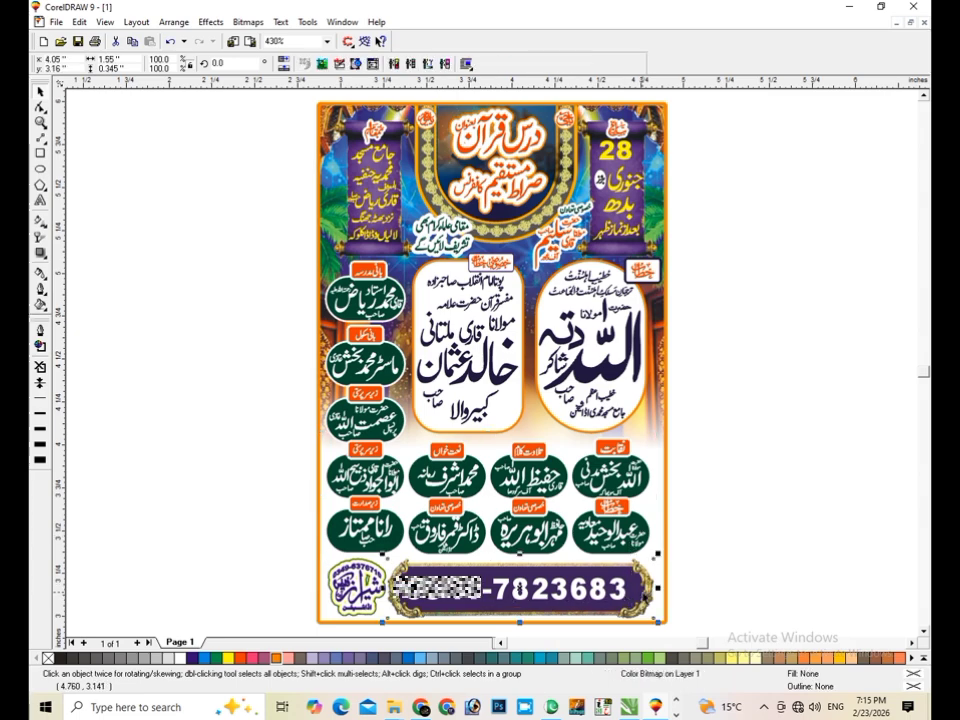
pyautogui.click(40, 122)
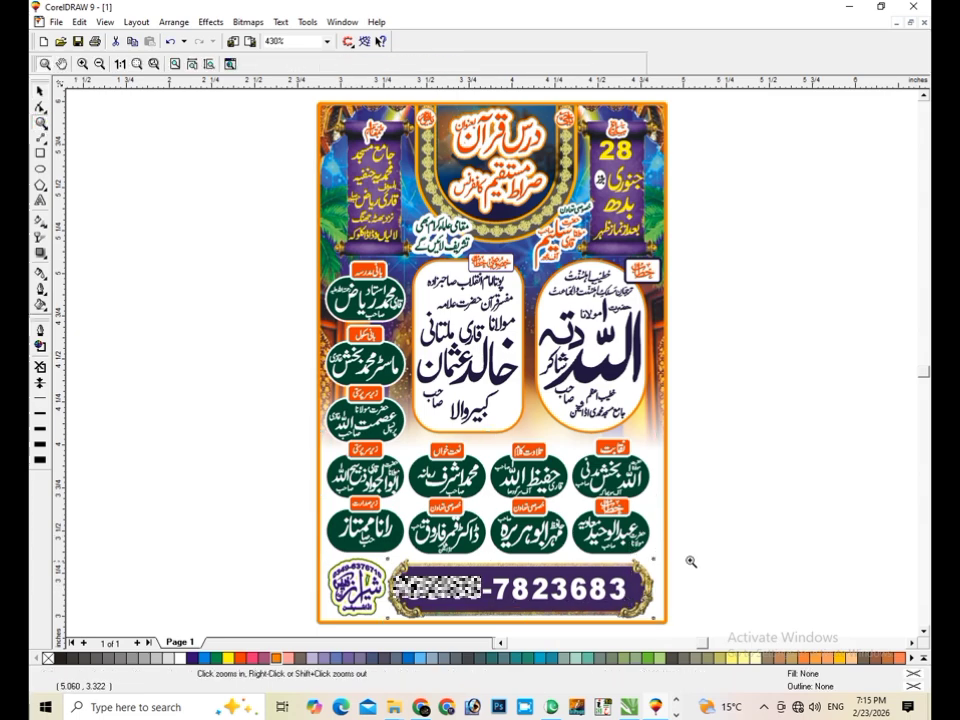
pyautogui.moveTo(690, 561); pyautogui.dragTo(331, 611)
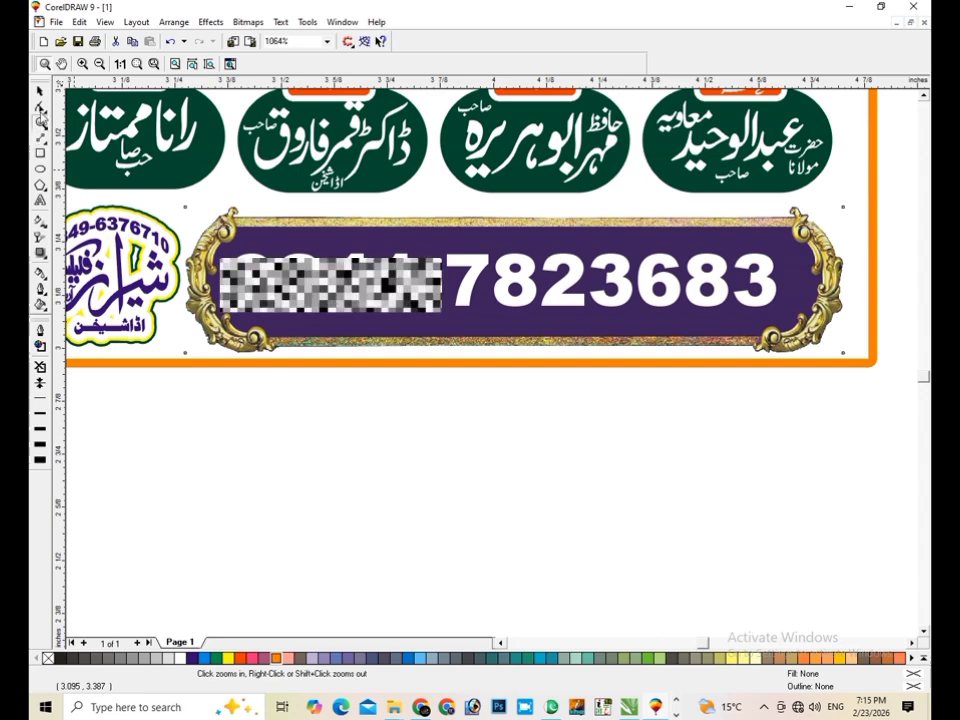
pyautogui.click(40, 91)
pyautogui.click(334, 277)
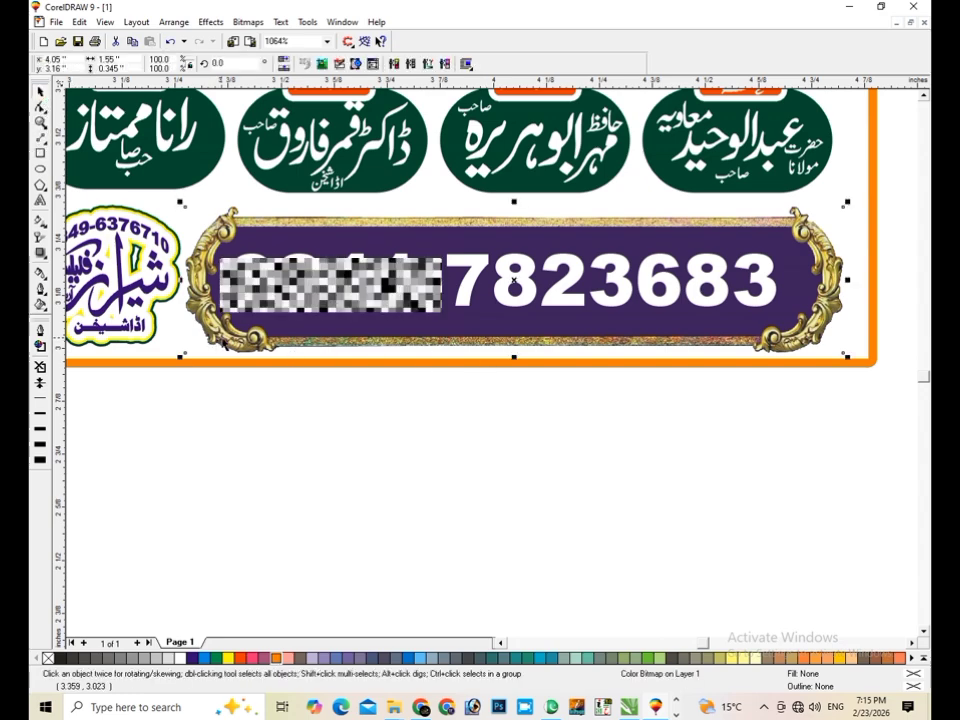
pyautogui.moveTo(217, 348); pyautogui.dragTo(213, 536)
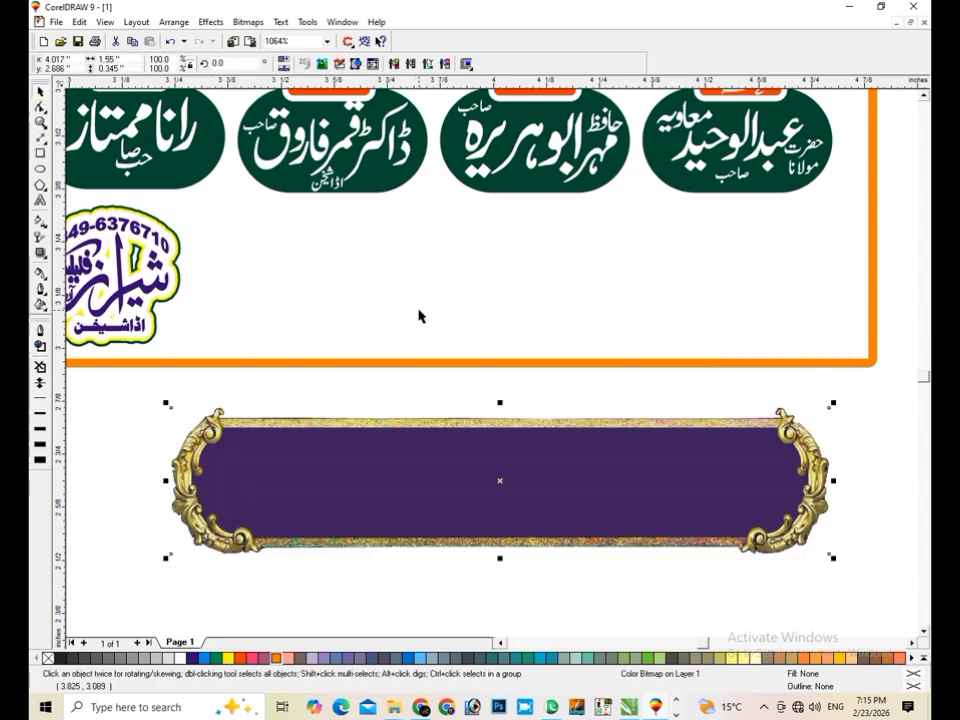
pyautogui.press('Delete')
# Step: Move the phone number text below the poster frame and fill it with red
pyautogui.click(430, 296)
pyautogui.moveTo(868, 214); pyautogui.dragTo(180, 418)
pyautogui.moveTo(507, 283); pyautogui.dragTo(454, 476)
pyautogui.click(250, 659)
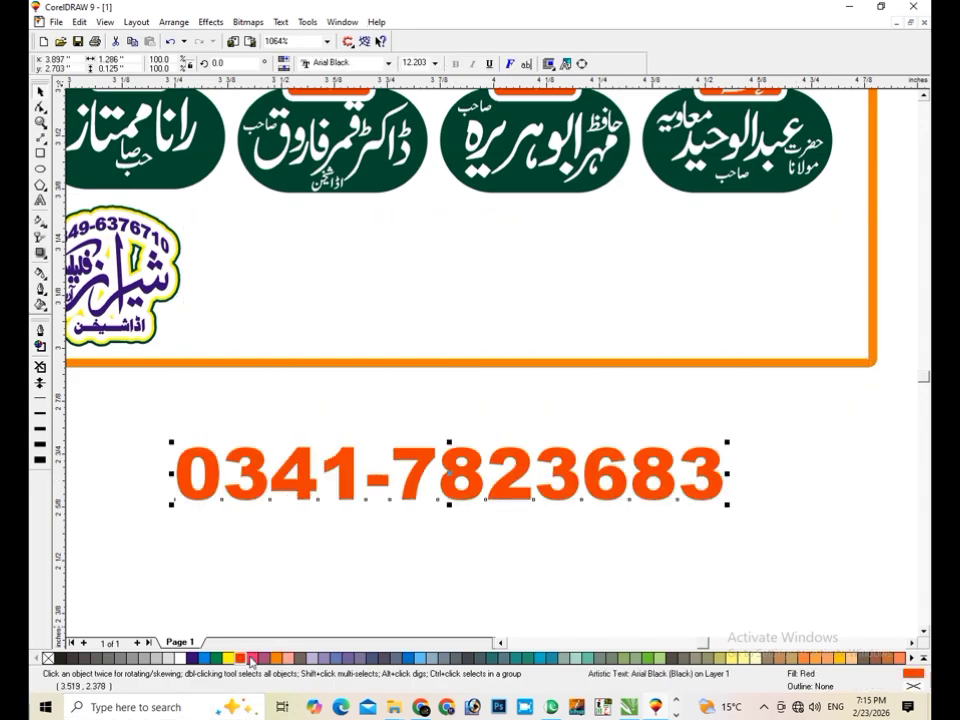
# Step: Draw a rectangle about 1.55 by 0.29 inches beside the logo at the poster's foot and round its corners to about 19
pyautogui.click(225, 432)
pyautogui.click(40, 153)
pyautogui.moveTo(193, 218); pyautogui.dragTo(849, 341)
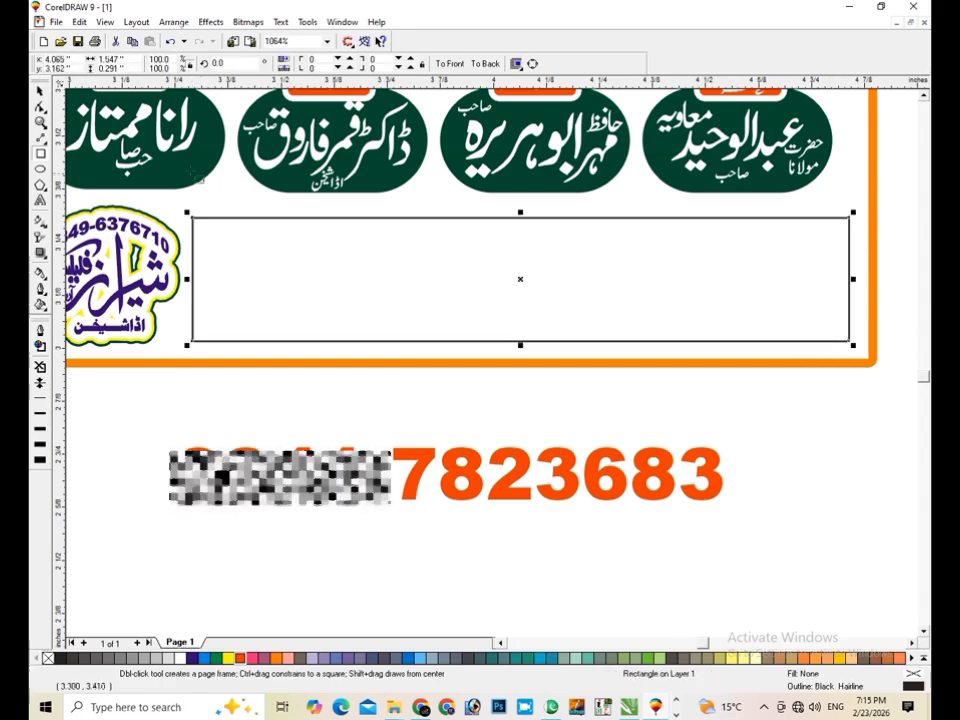
pyautogui.click(40, 105)
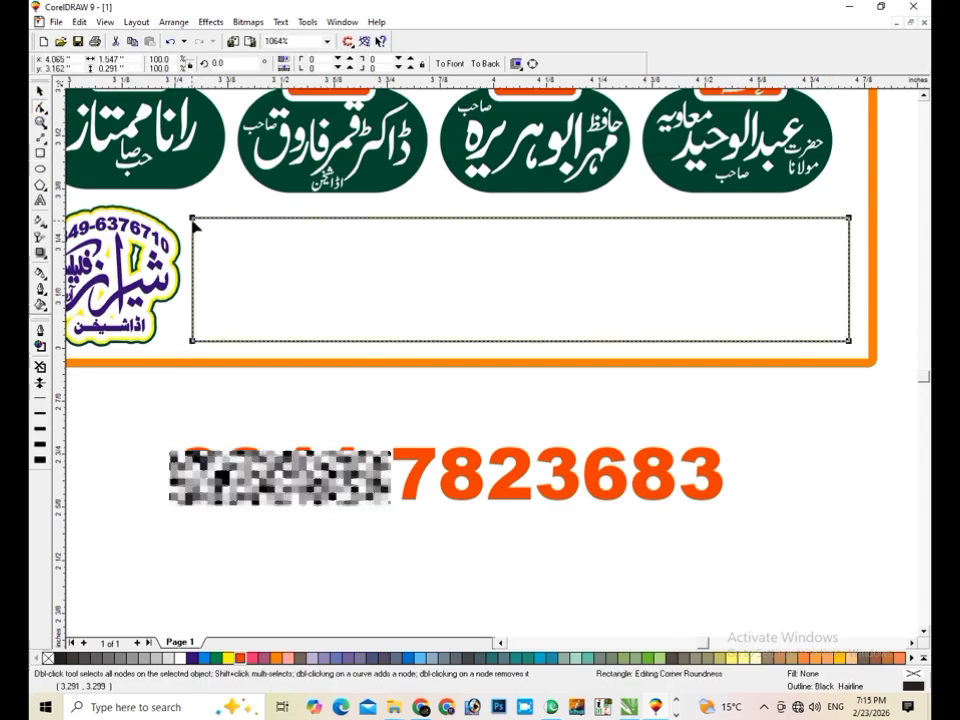
pyautogui.moveTo(192, 219); pyautogui.dragTo(205, 219)
pyautogui.click(40, 91)
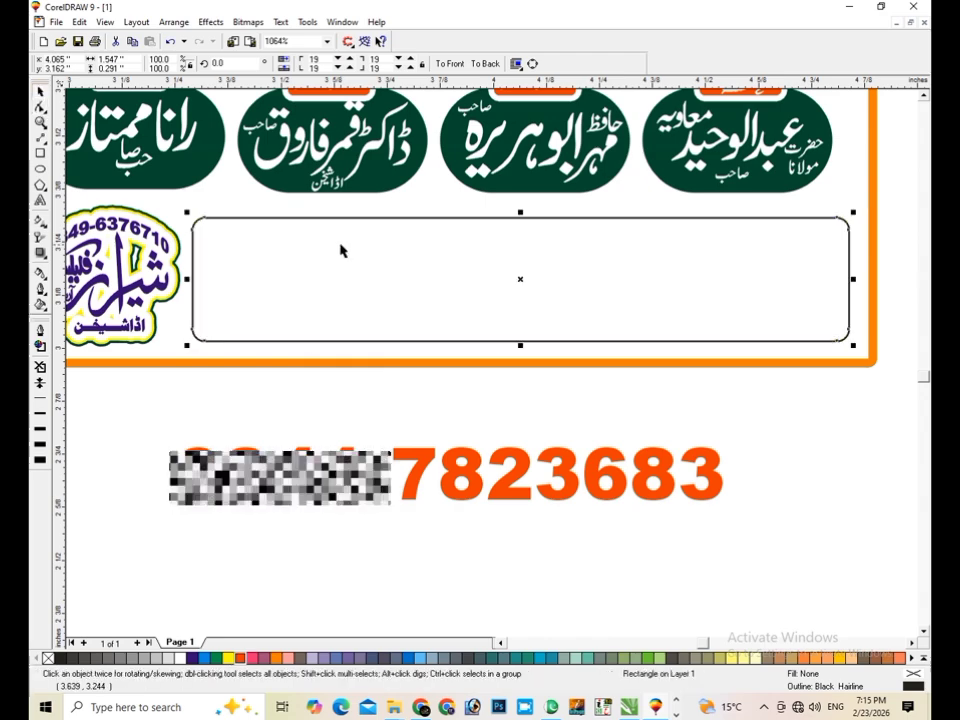
# Step: Fill the rounded rectangle with a dark green uniform fill of C100 M0 Y100 K60
pyautogui.click(216, 658)
pyautogui.hotkey('shift', 'F11')
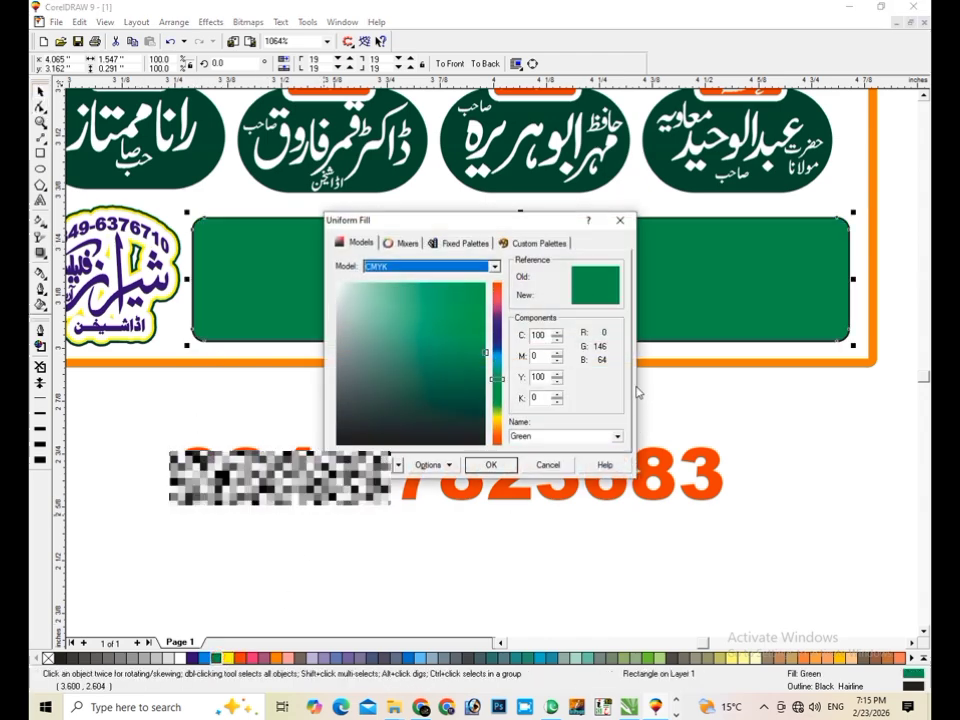
pyautogui.moveTo(539, 397); pyautogui.dragTo(469, 403)
pyautogui.write('60')
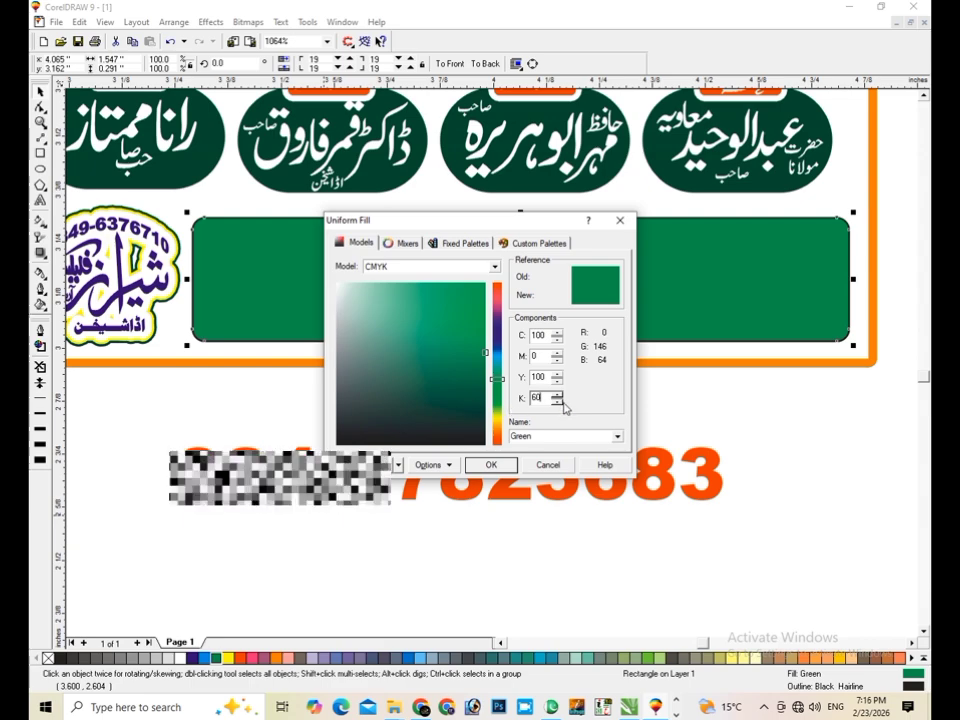
pyautogui.click(542, 377)
pyautogui.click(485, 465)
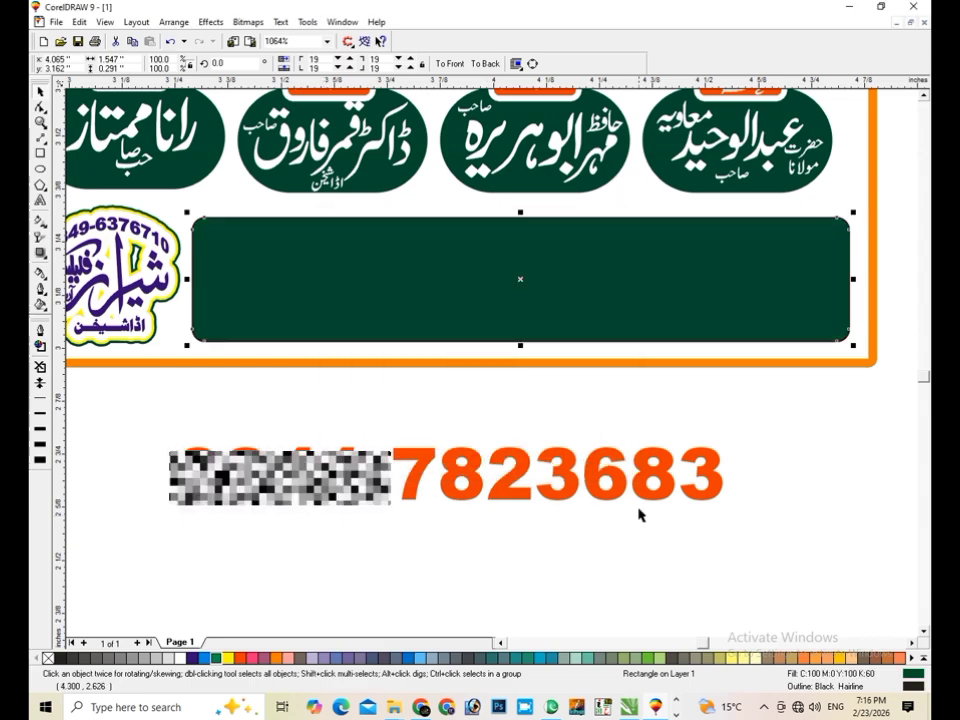
# Step: Move the phone number onto the dark green rectangle and align the two on their horizontal and vertical centres
pyautogui.click(606, 488)
pyautogui.moveTo(606, 488); pyautogui.dragTo(615, 343)
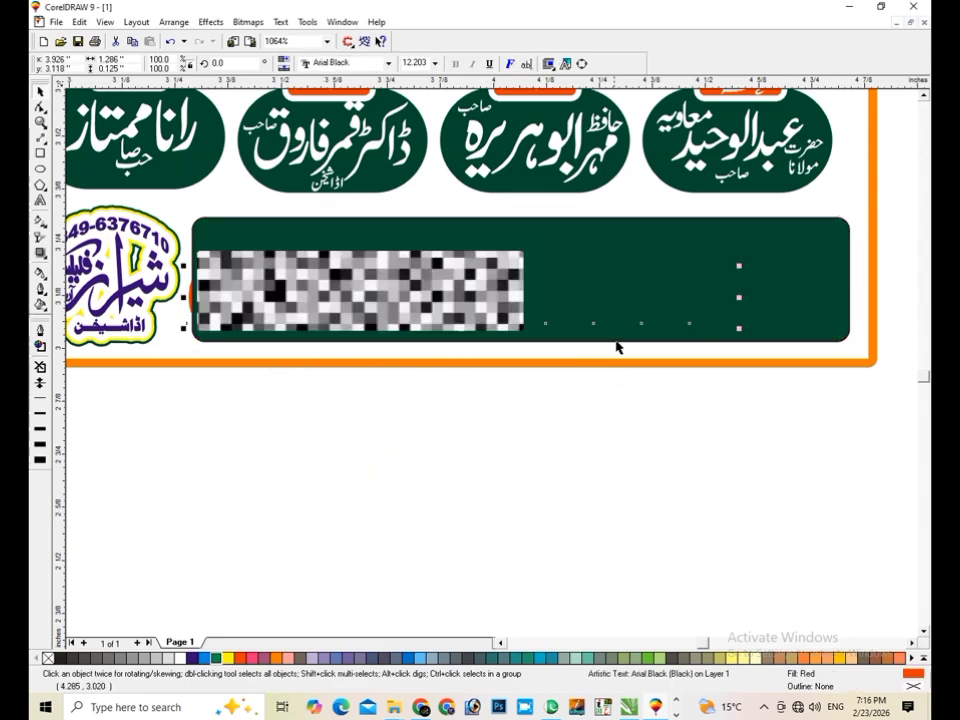
pyautogui.keyDown('shift'); pyautogui.click(797, 315); pyautogui.keyUp('shift')
pyautogui.press('c')
pyautogui.press('e')
pyautogui.click(621, 471)
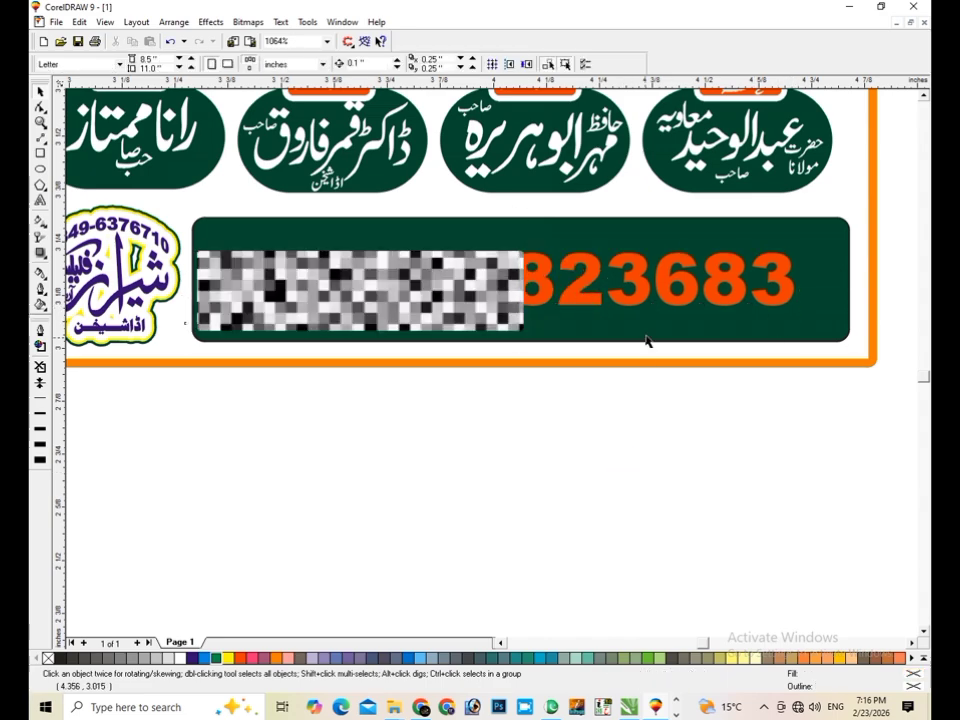
# Step: Fill the phone number with yellow after trying white, and enlarge it about its centre to about 13.95 pt
pyautogui.click(644, 302)
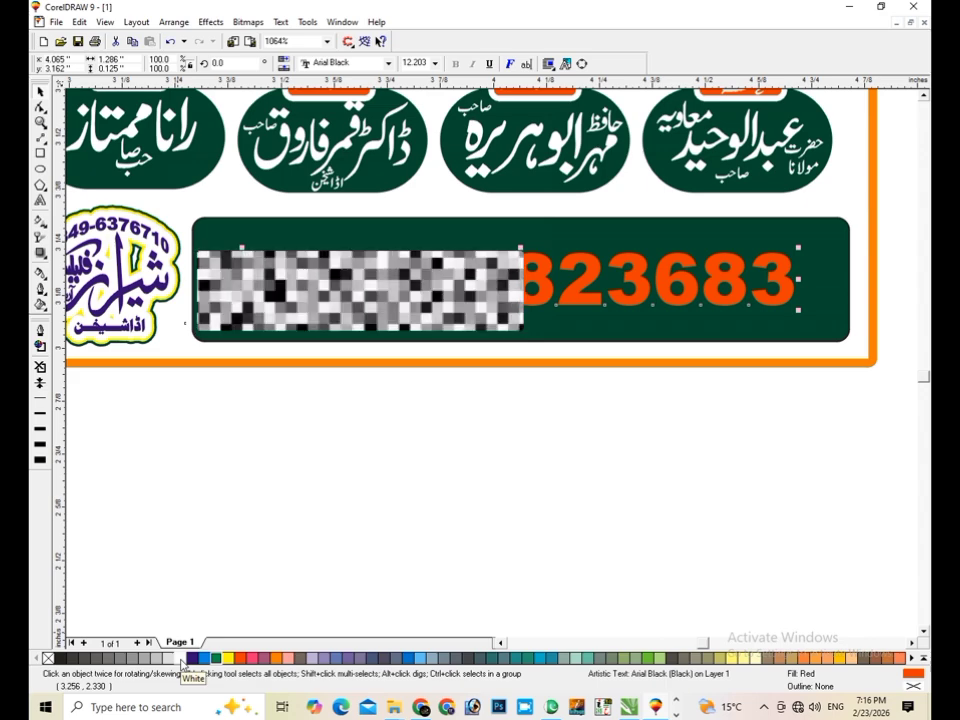
pyautogui.click(183, 664)
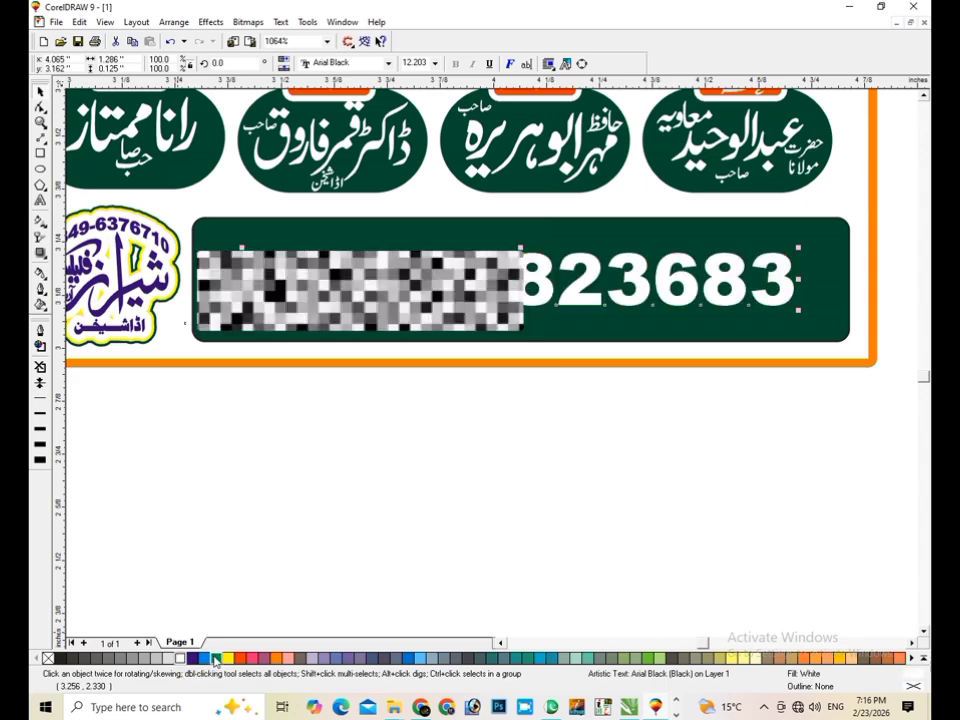
pyautogui.click(229, 658)
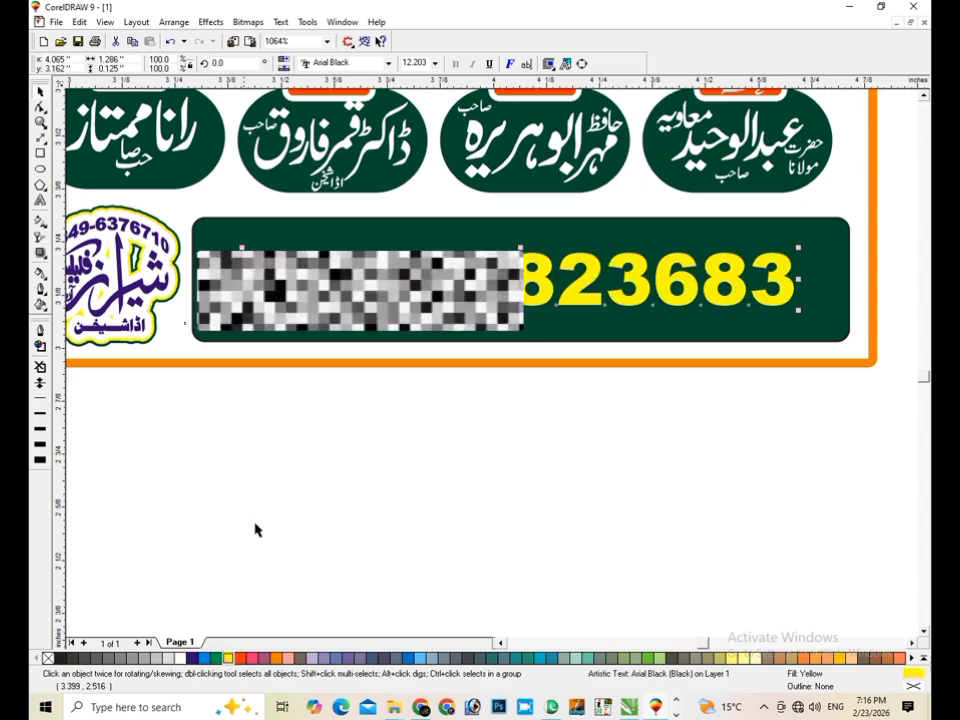
pyautogui.moveTo(242, 310); pyautogui.dragTo(215, 348)
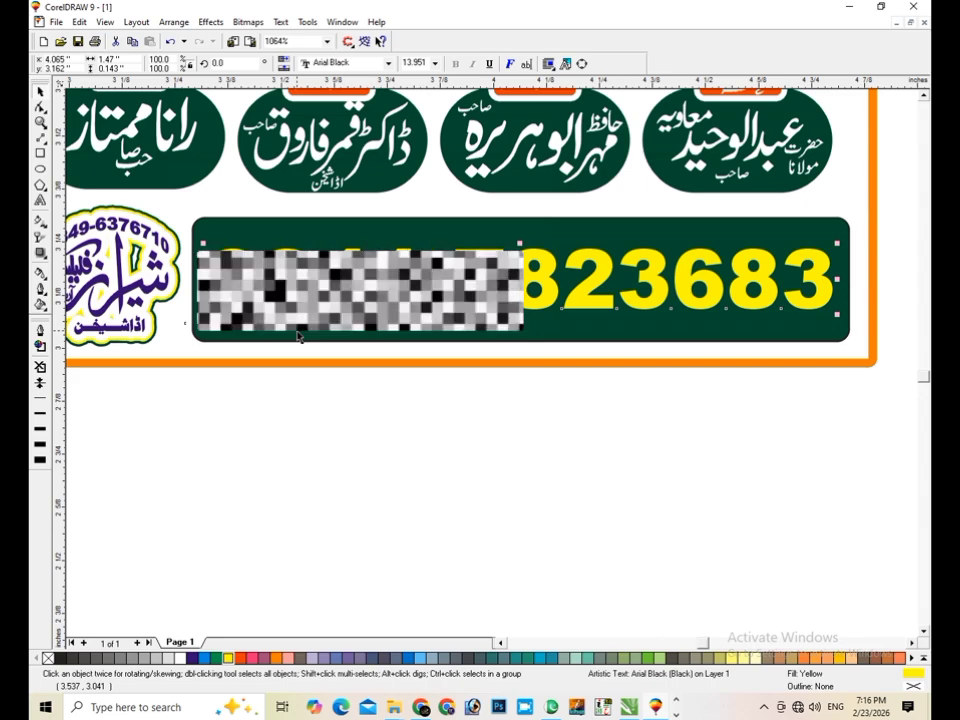
pyautogui.press('F4')
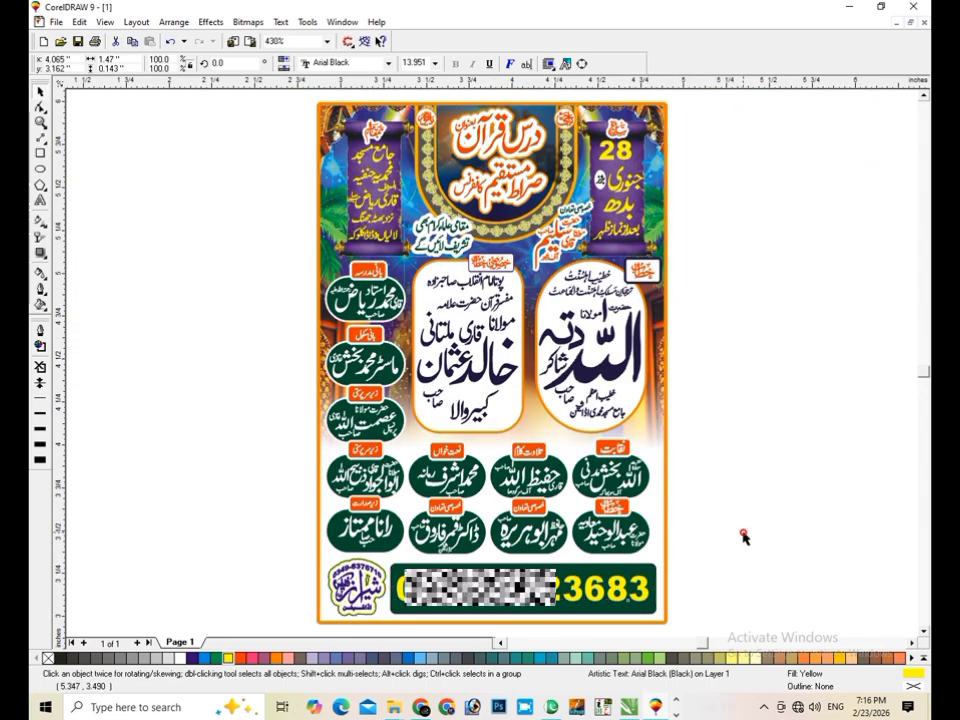
# Step: Scale the phone number and its green rectangle together to about 1.14 by 0.22 inches and shift them slightly down and right
pyautogui.click(744, 536)
pyautogui.moveTo(694, 555); pyautogui.dragTo(389, 621)
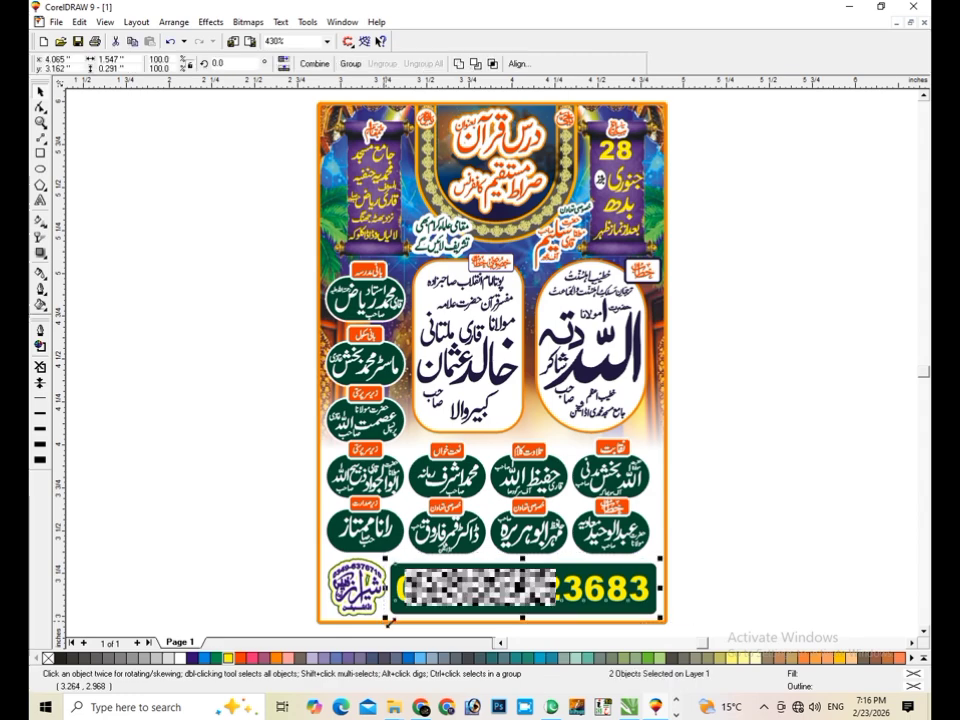
pyautogui.moveTo(661, 557); pyautogui.dragTo(631, 565)
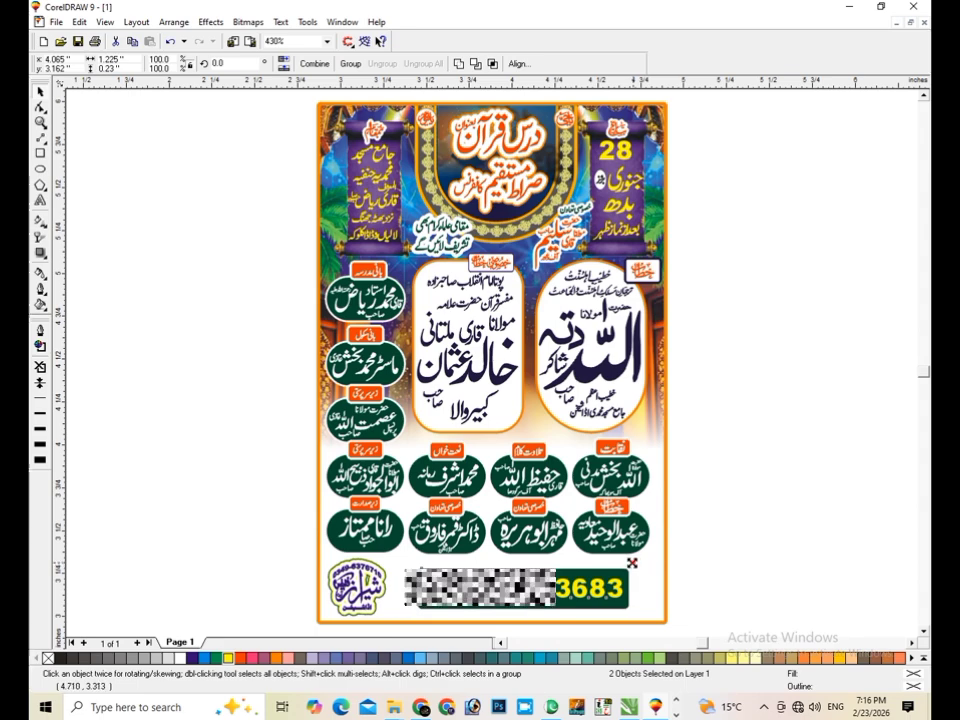
pyautogui.moveTo(632, 564); pyautogui.dragTo(624, 567)
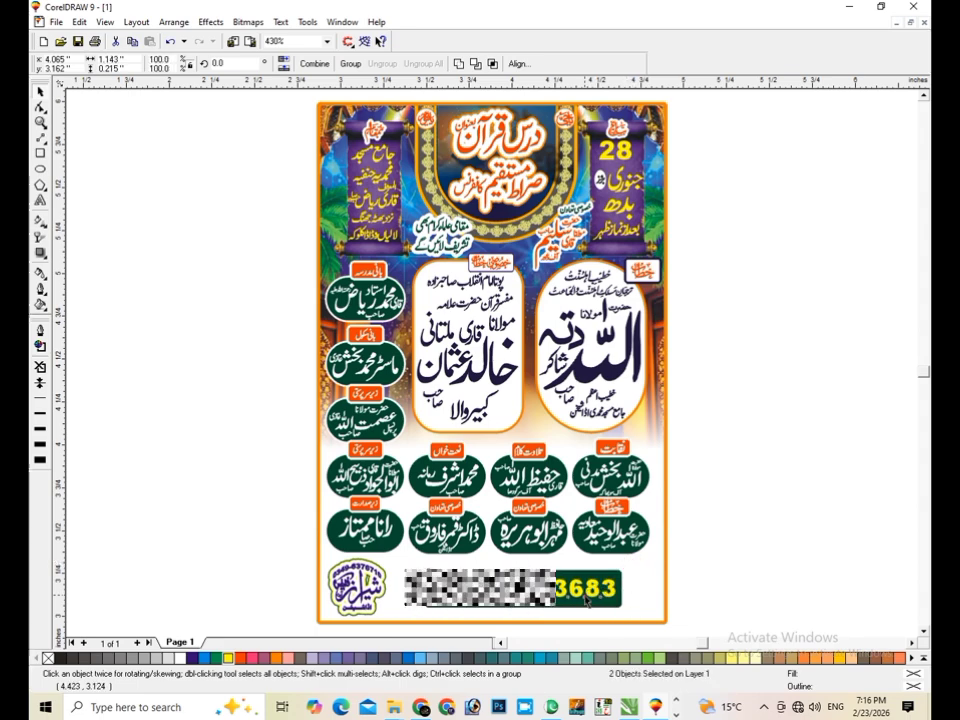
pyautogui.moveTo(587, 602); pyautogui.dragTo(598, 606)
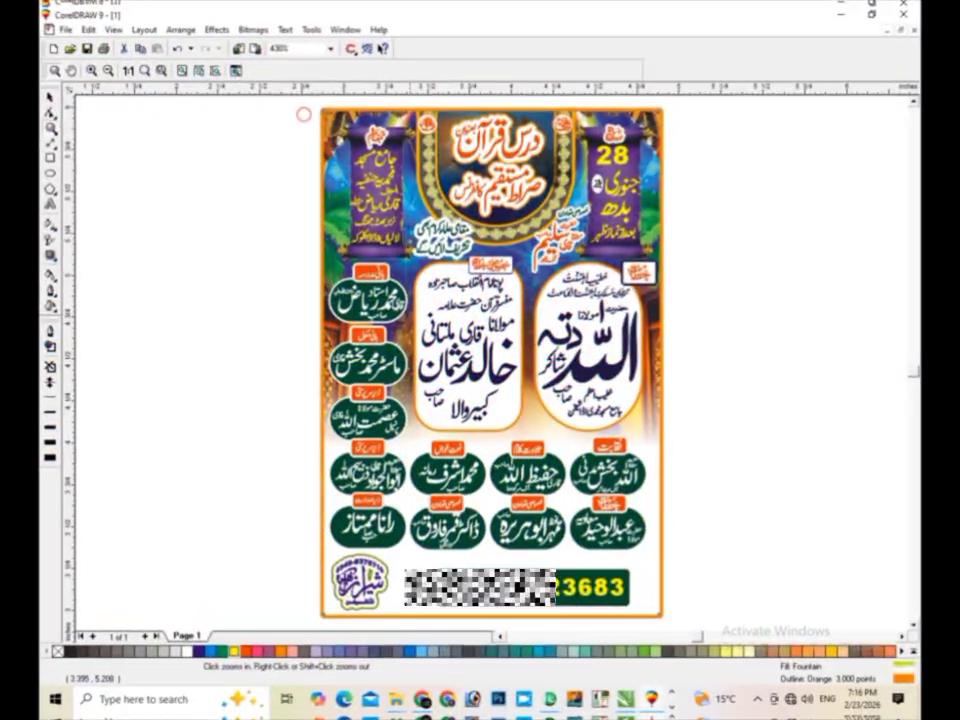
pyautogui.moveTo(304, 114); pyautogui.dragTo(408, 246)
pyautogui.rightClick(256, 281)
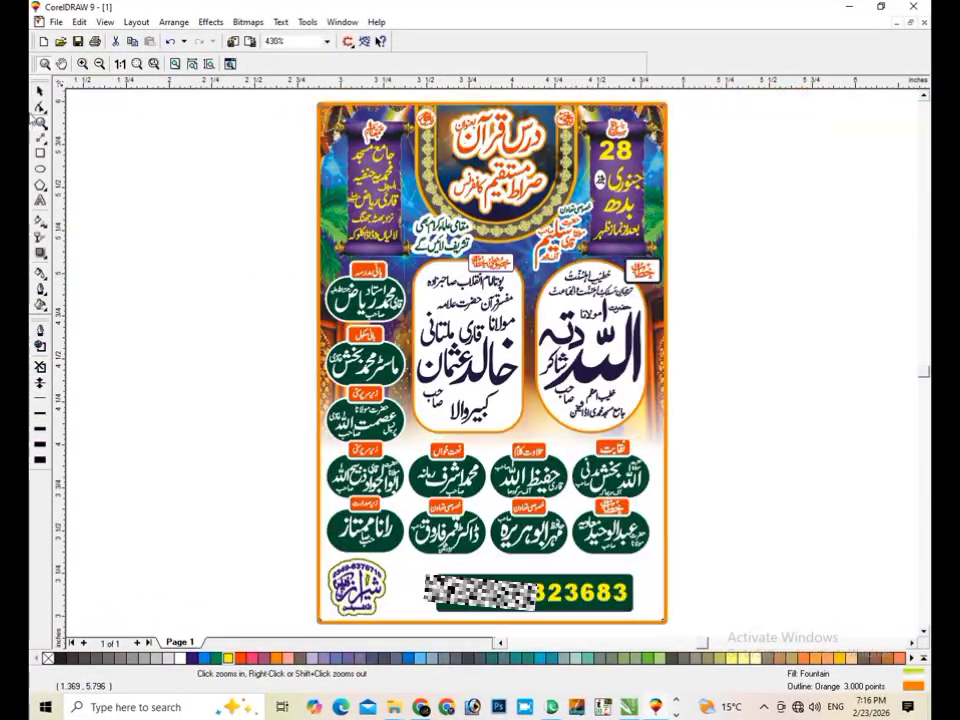
pyautogui.click(39, 91)
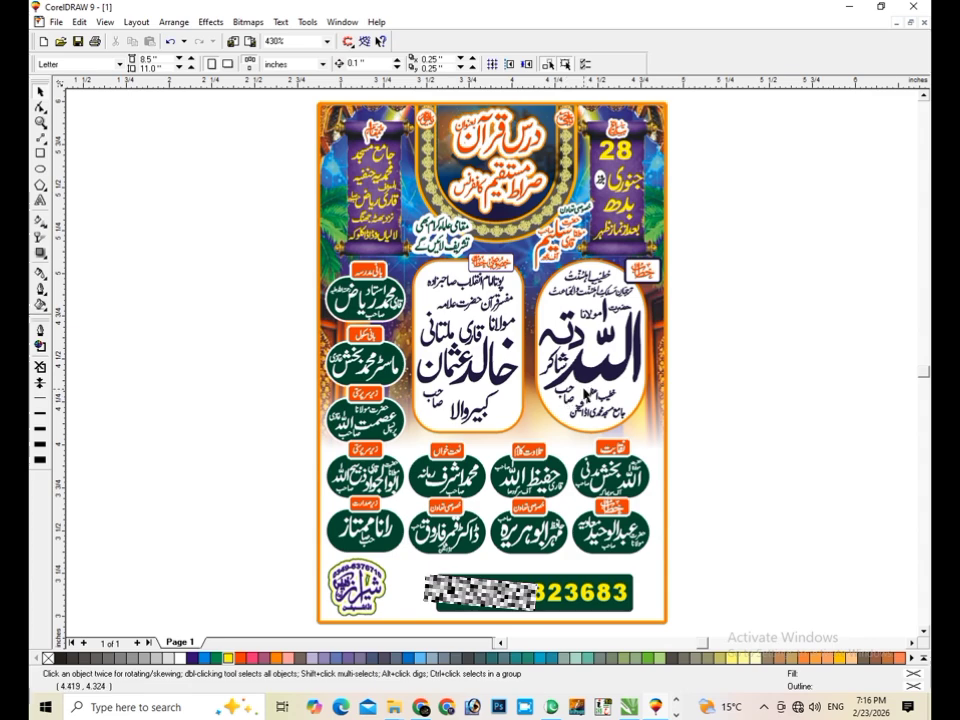